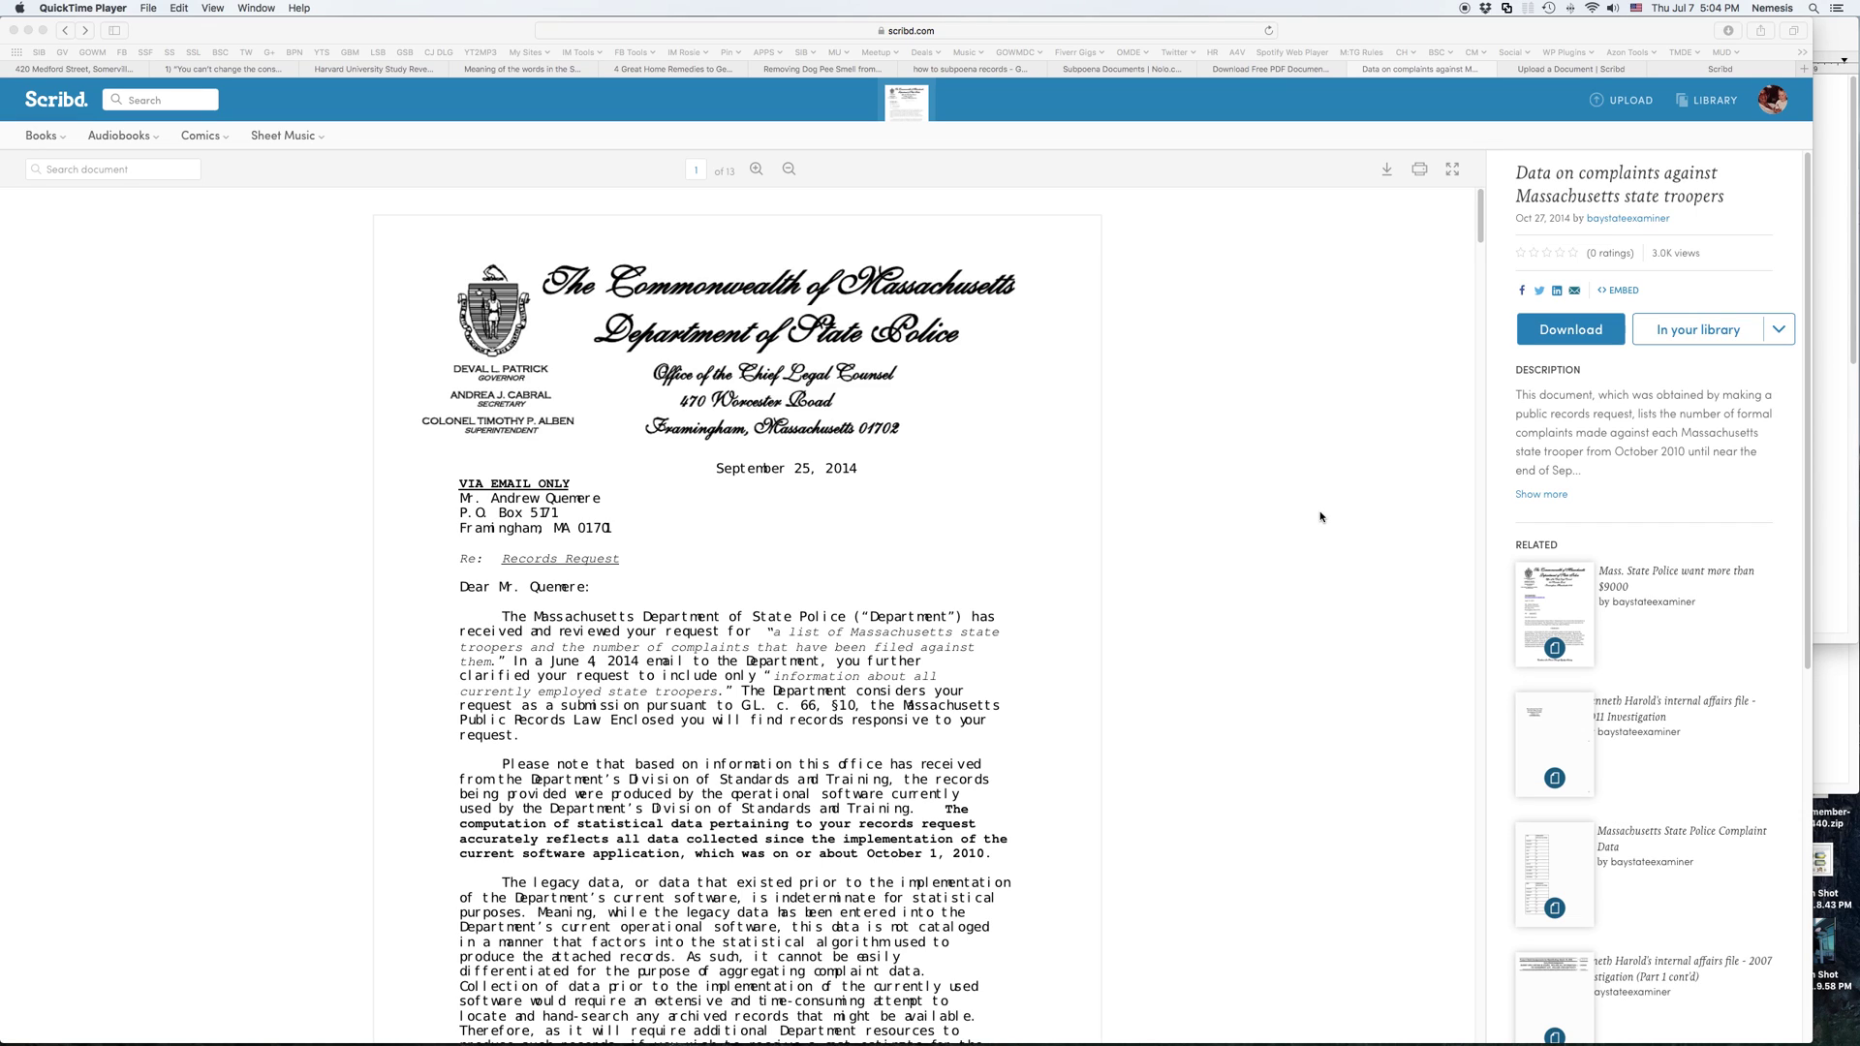
# Upload p-1.pdf from the Bank NMTW folder to Scribd
pyautogui.click(1320, 517)
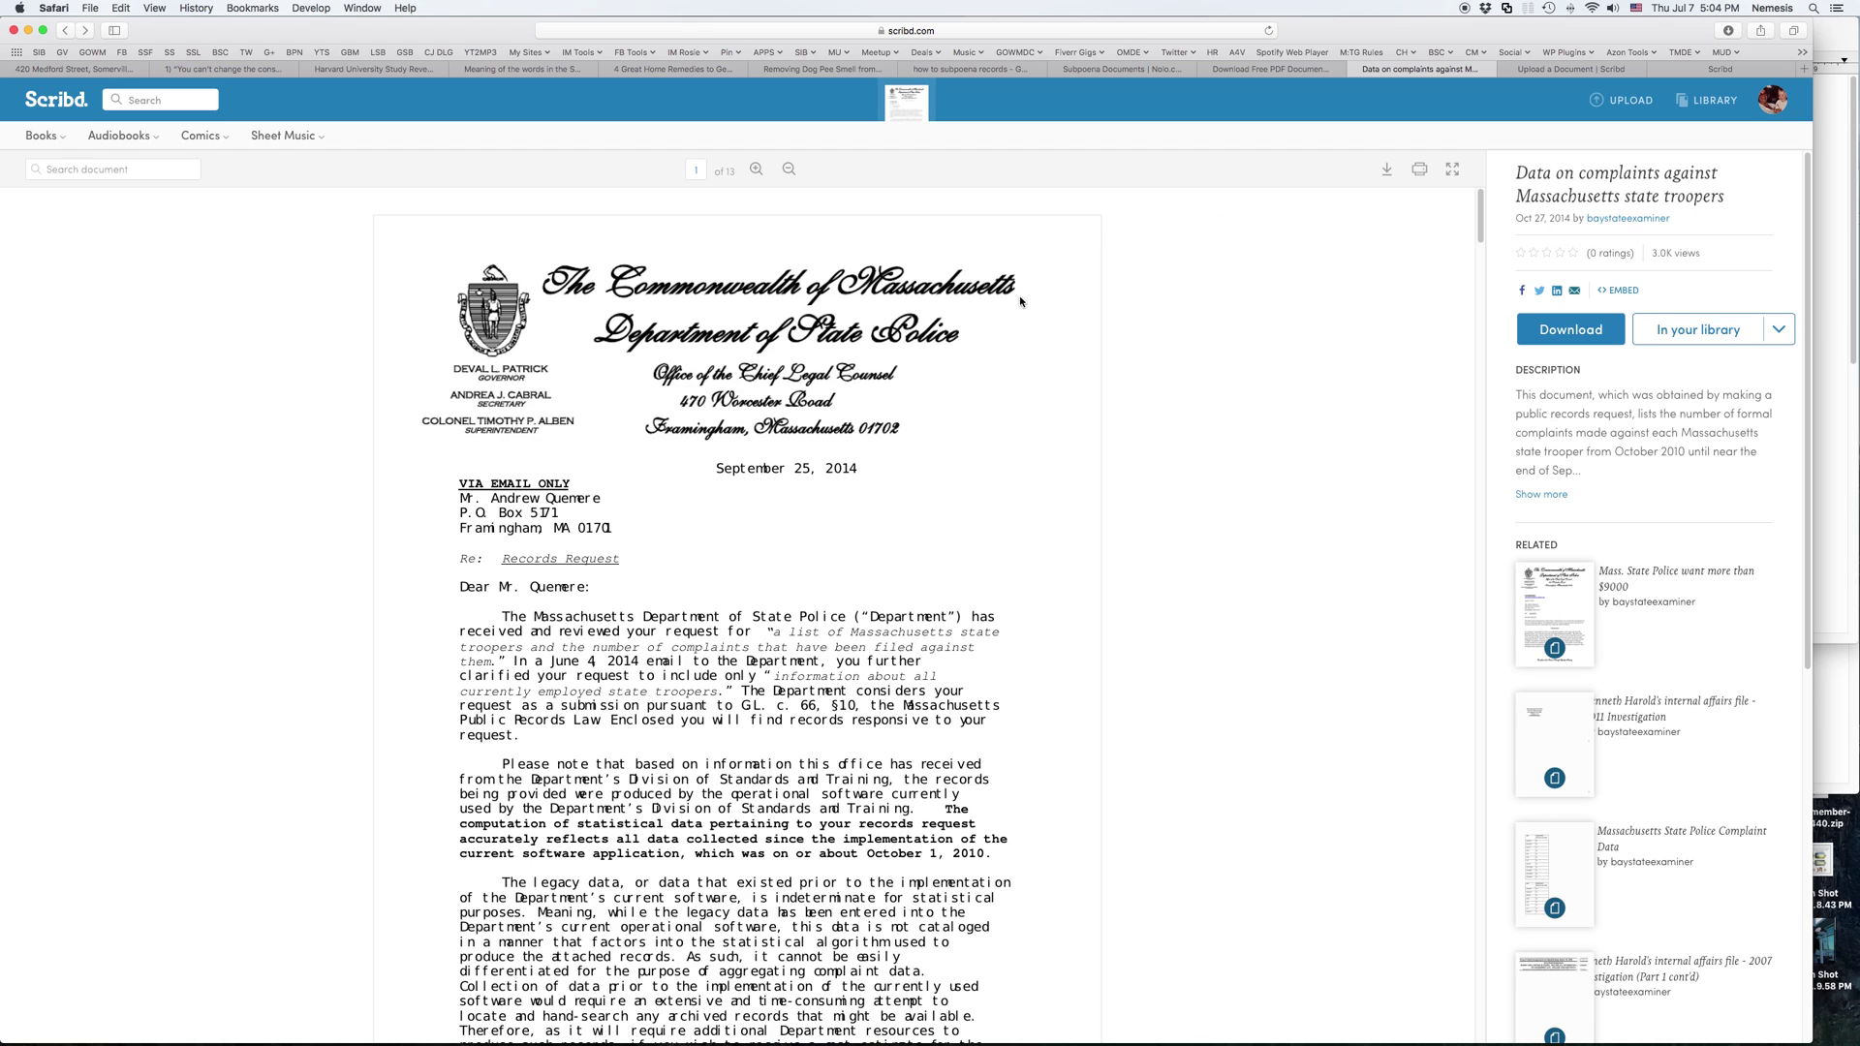
pyautogui.click(905, 30)
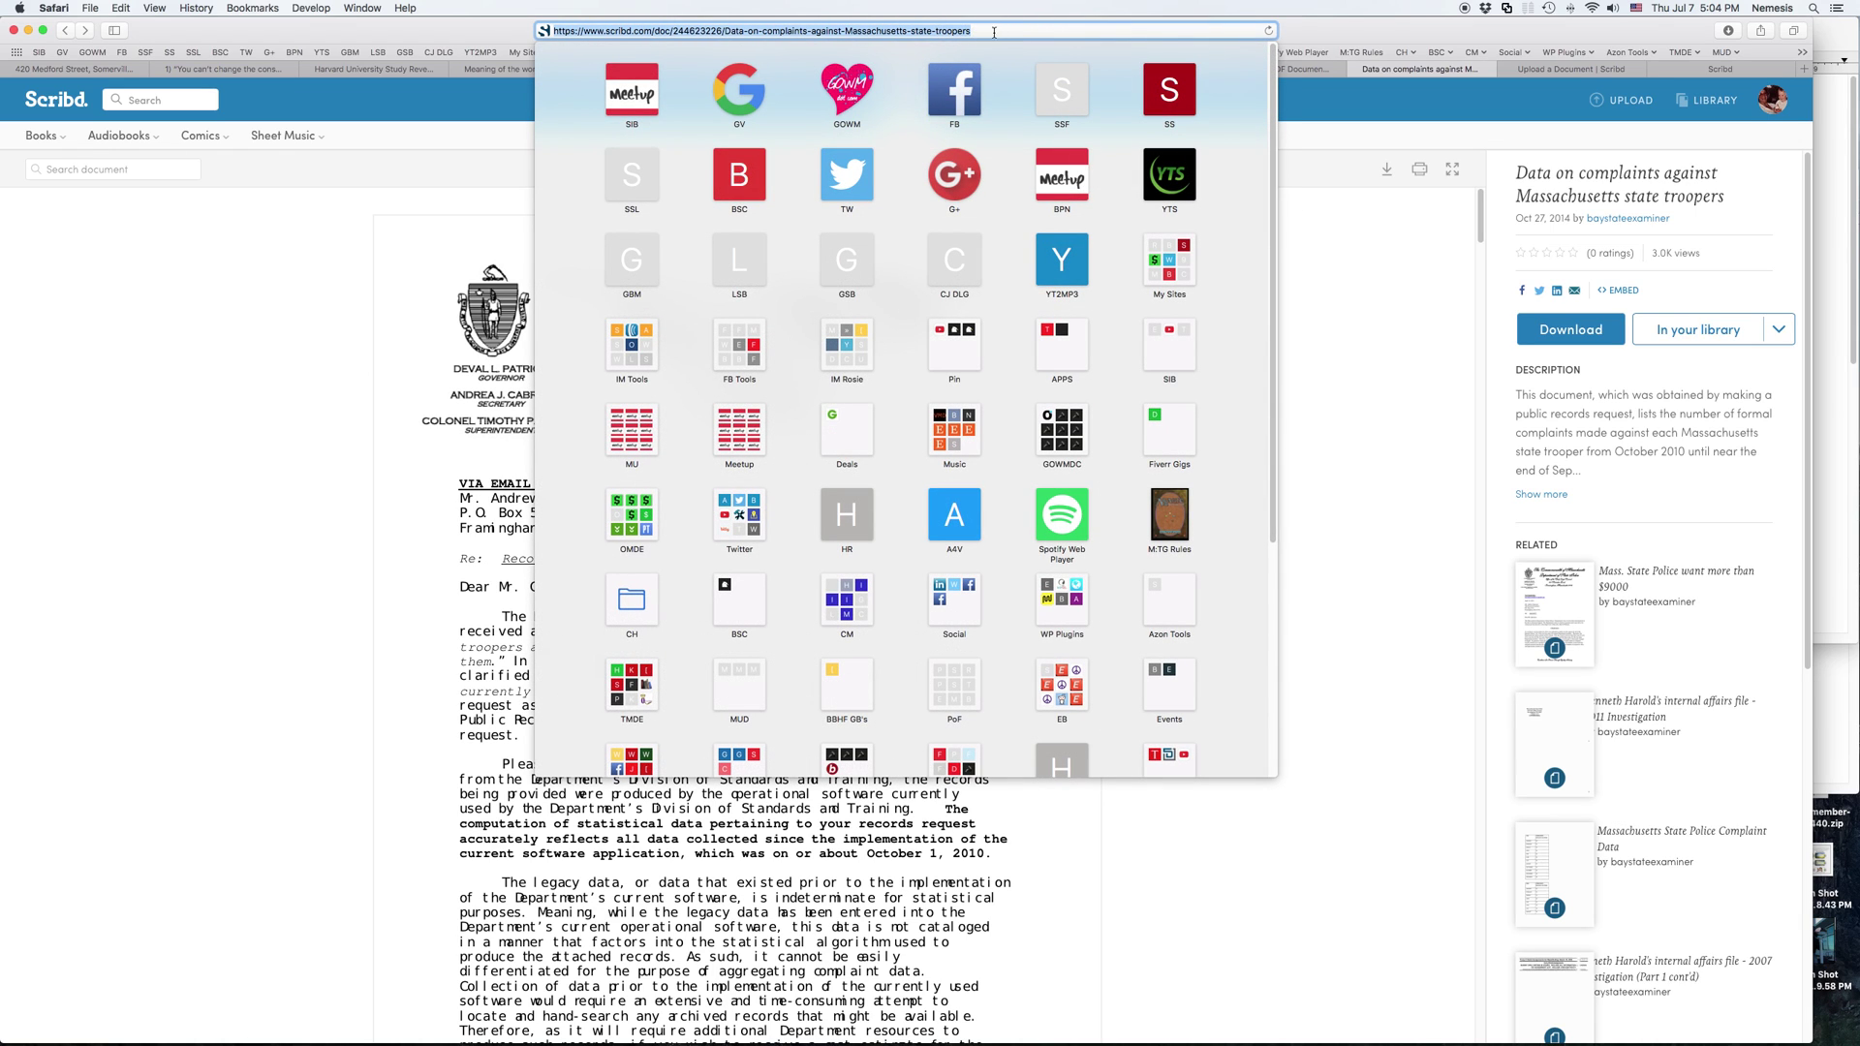
pyautogui.click(1335, 225)
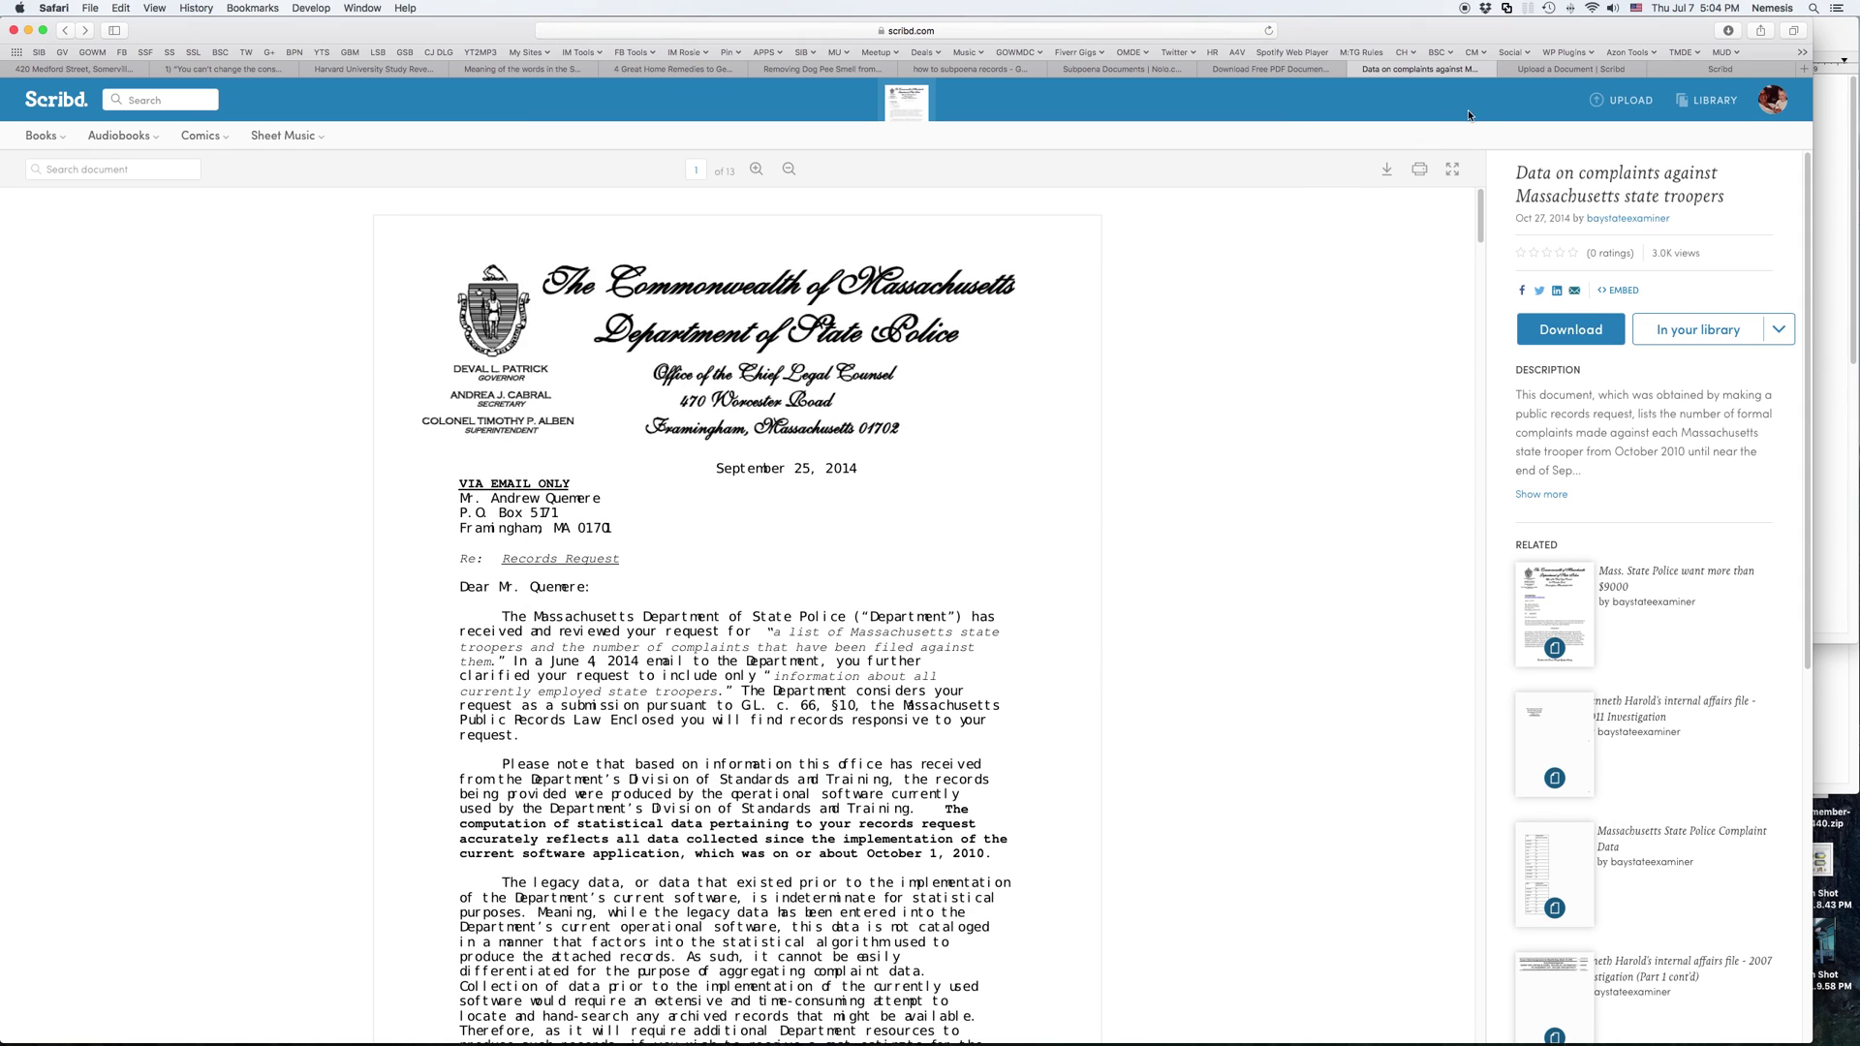
pyautogui.keyDown('super'); pyautogui.click(1622, 102); pyautogui.keyUp('super')
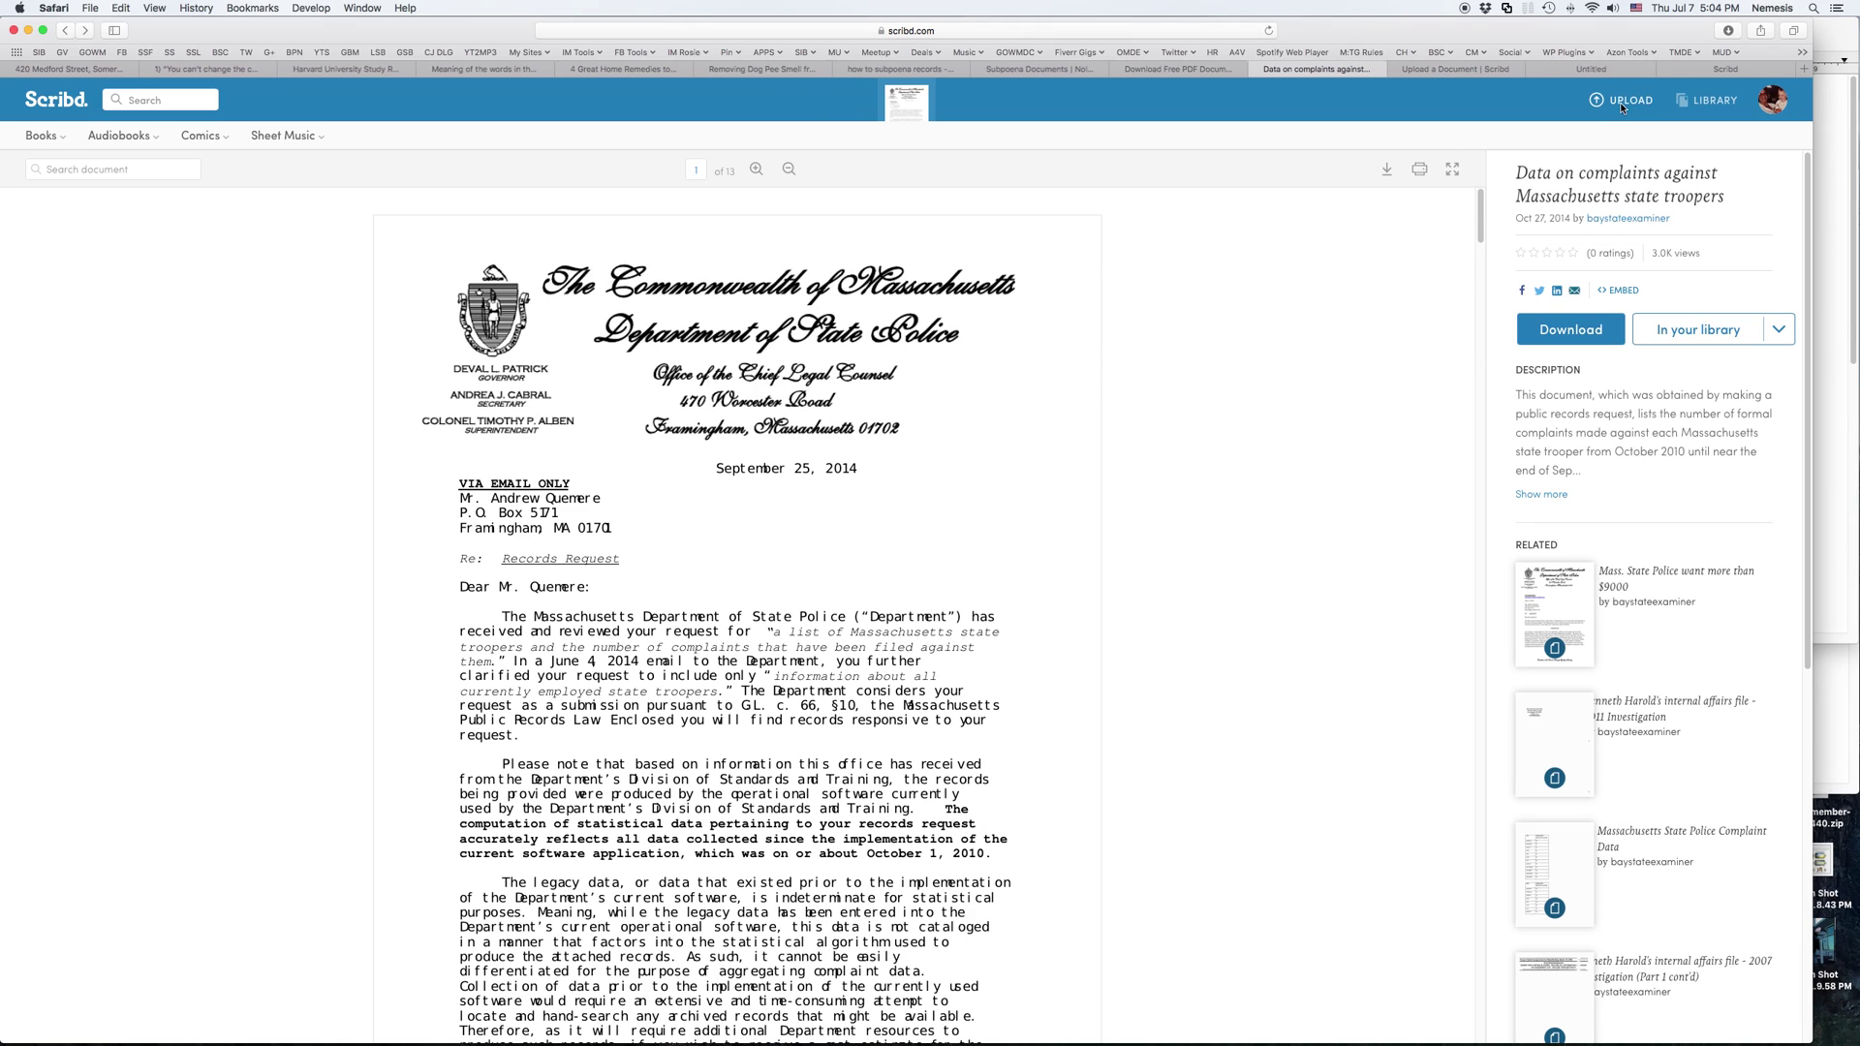
pyautogui.click(1492, 69)
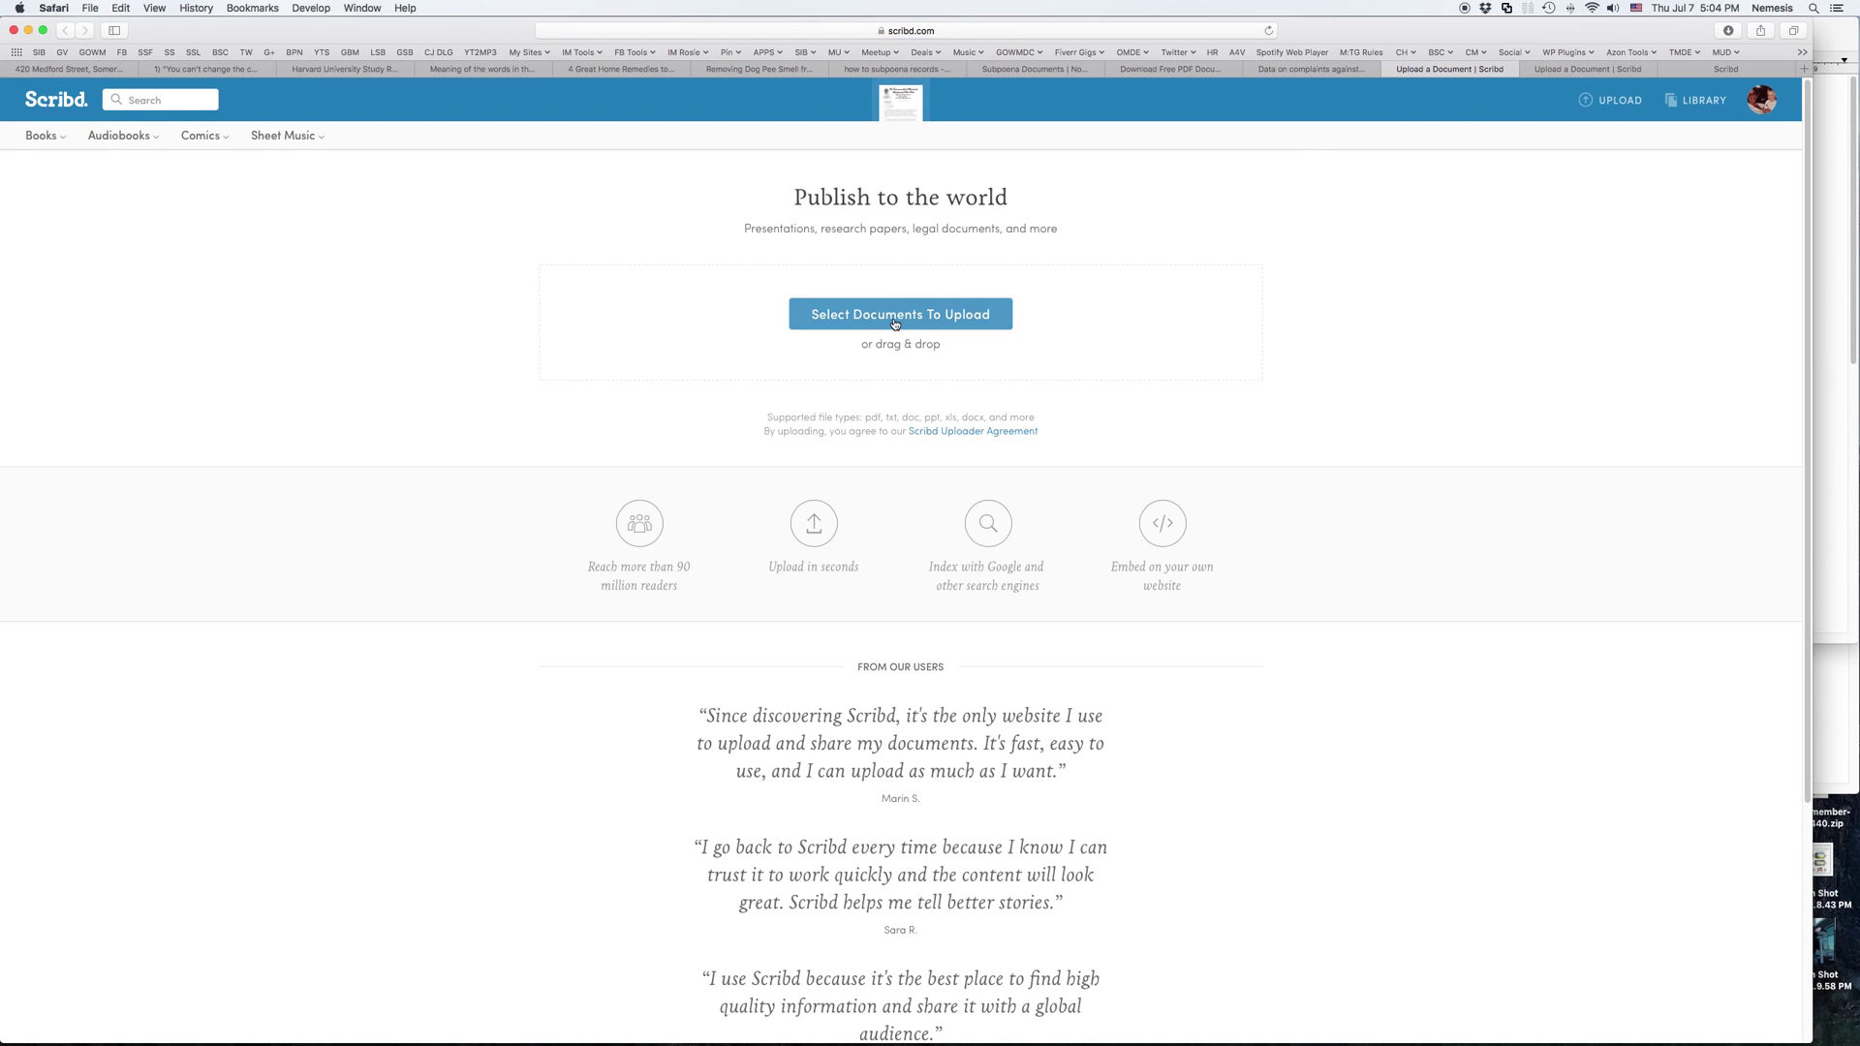
pyautogui.click(894, 323)
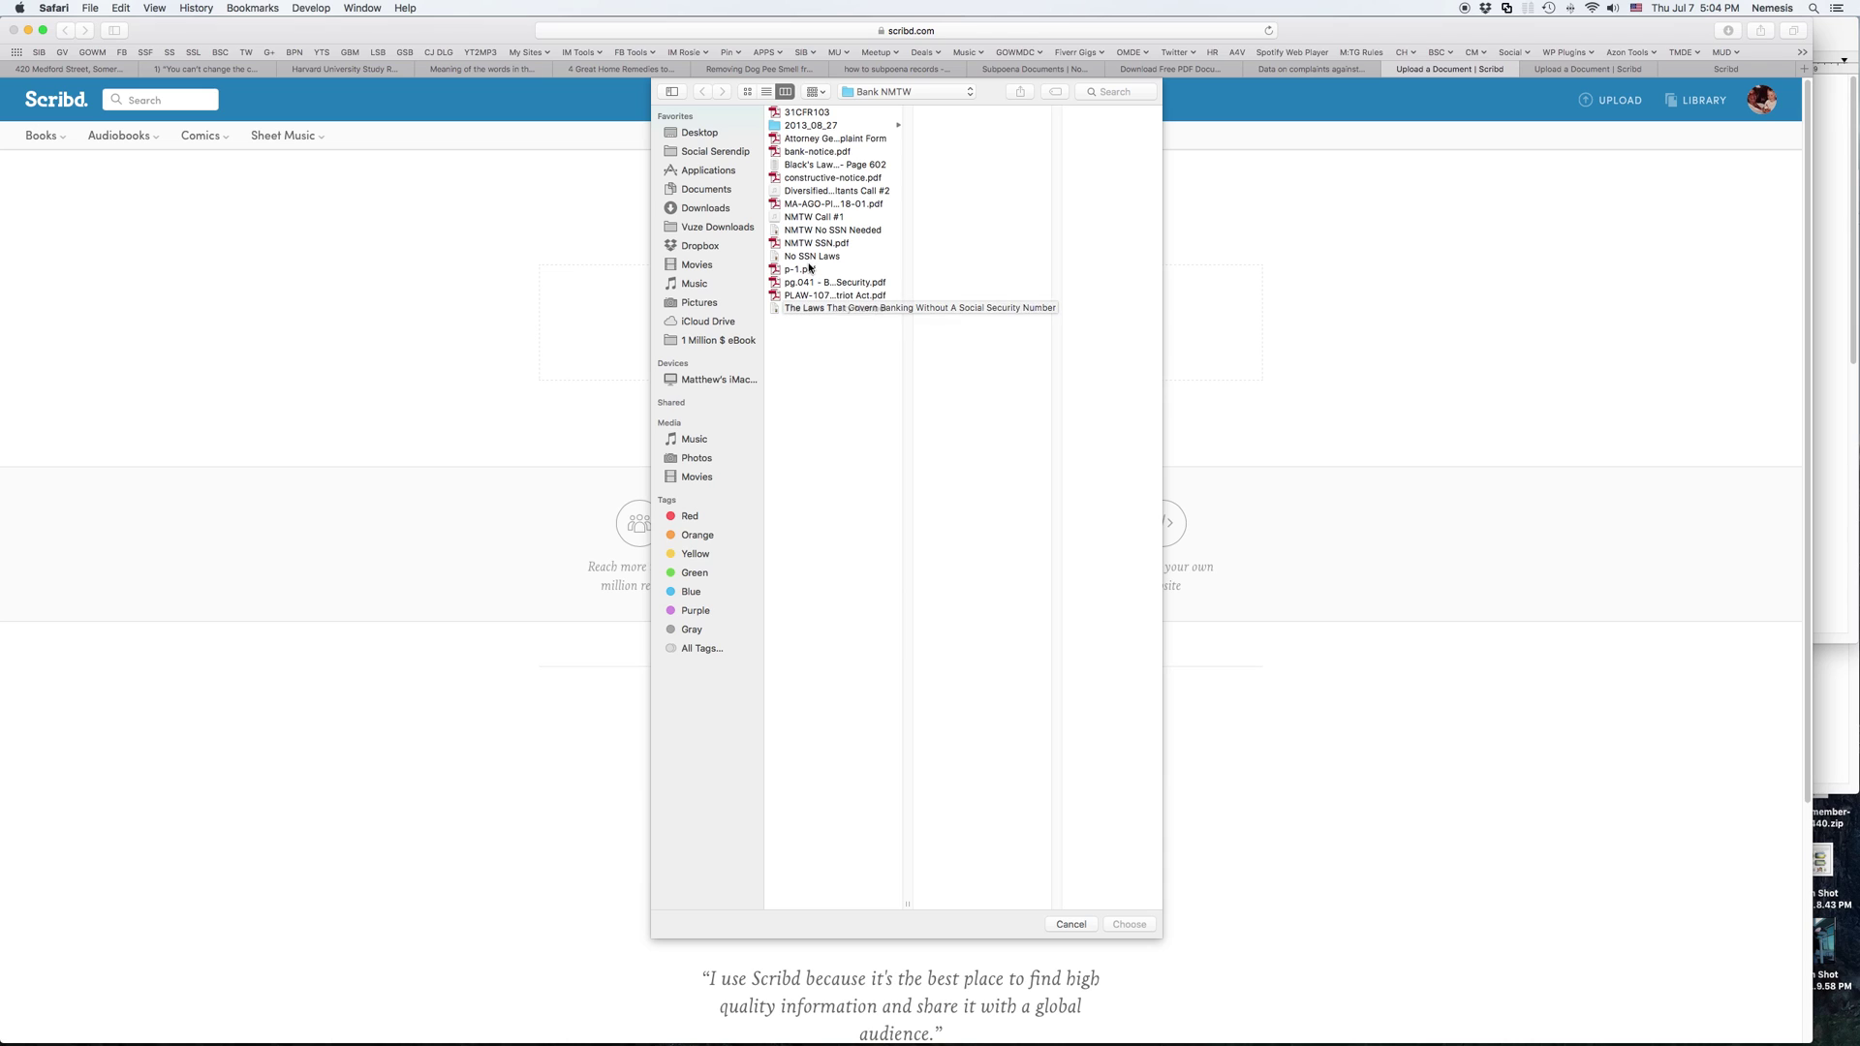
pyautogui.click(807, 270)
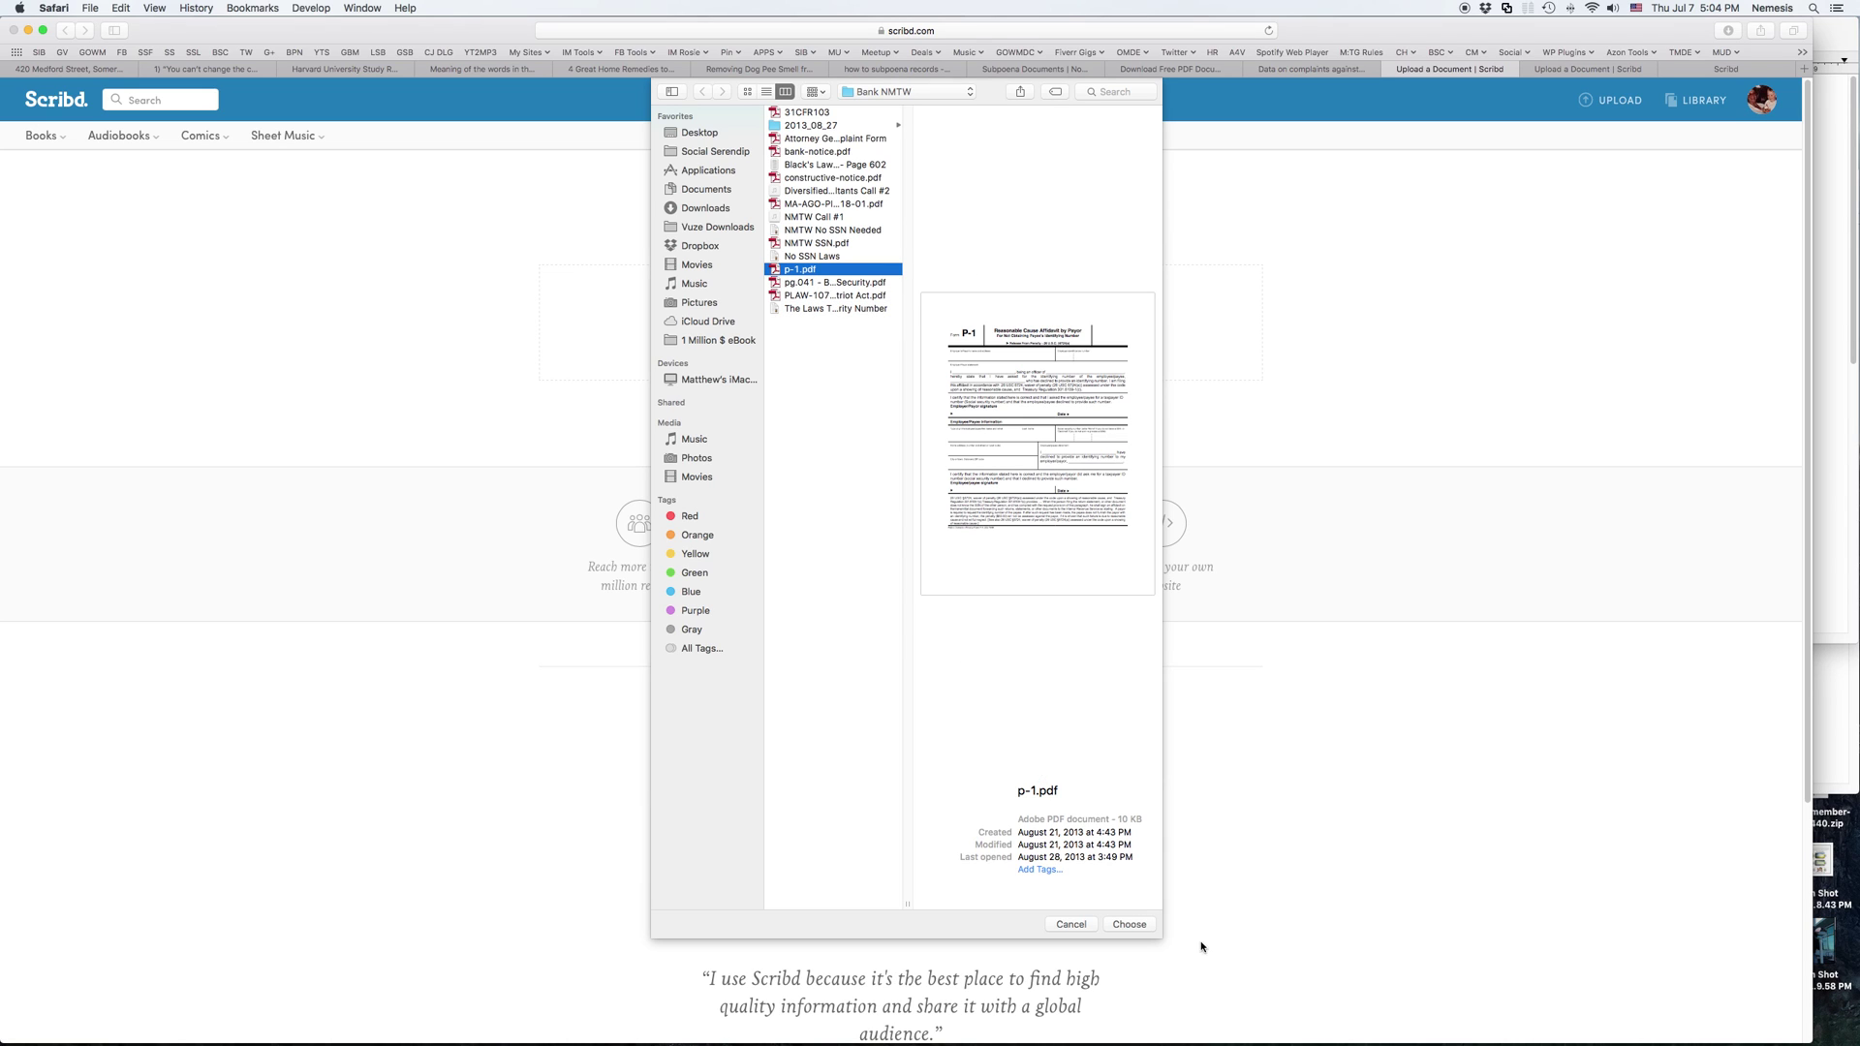
pyautogui.click(1129, 924)
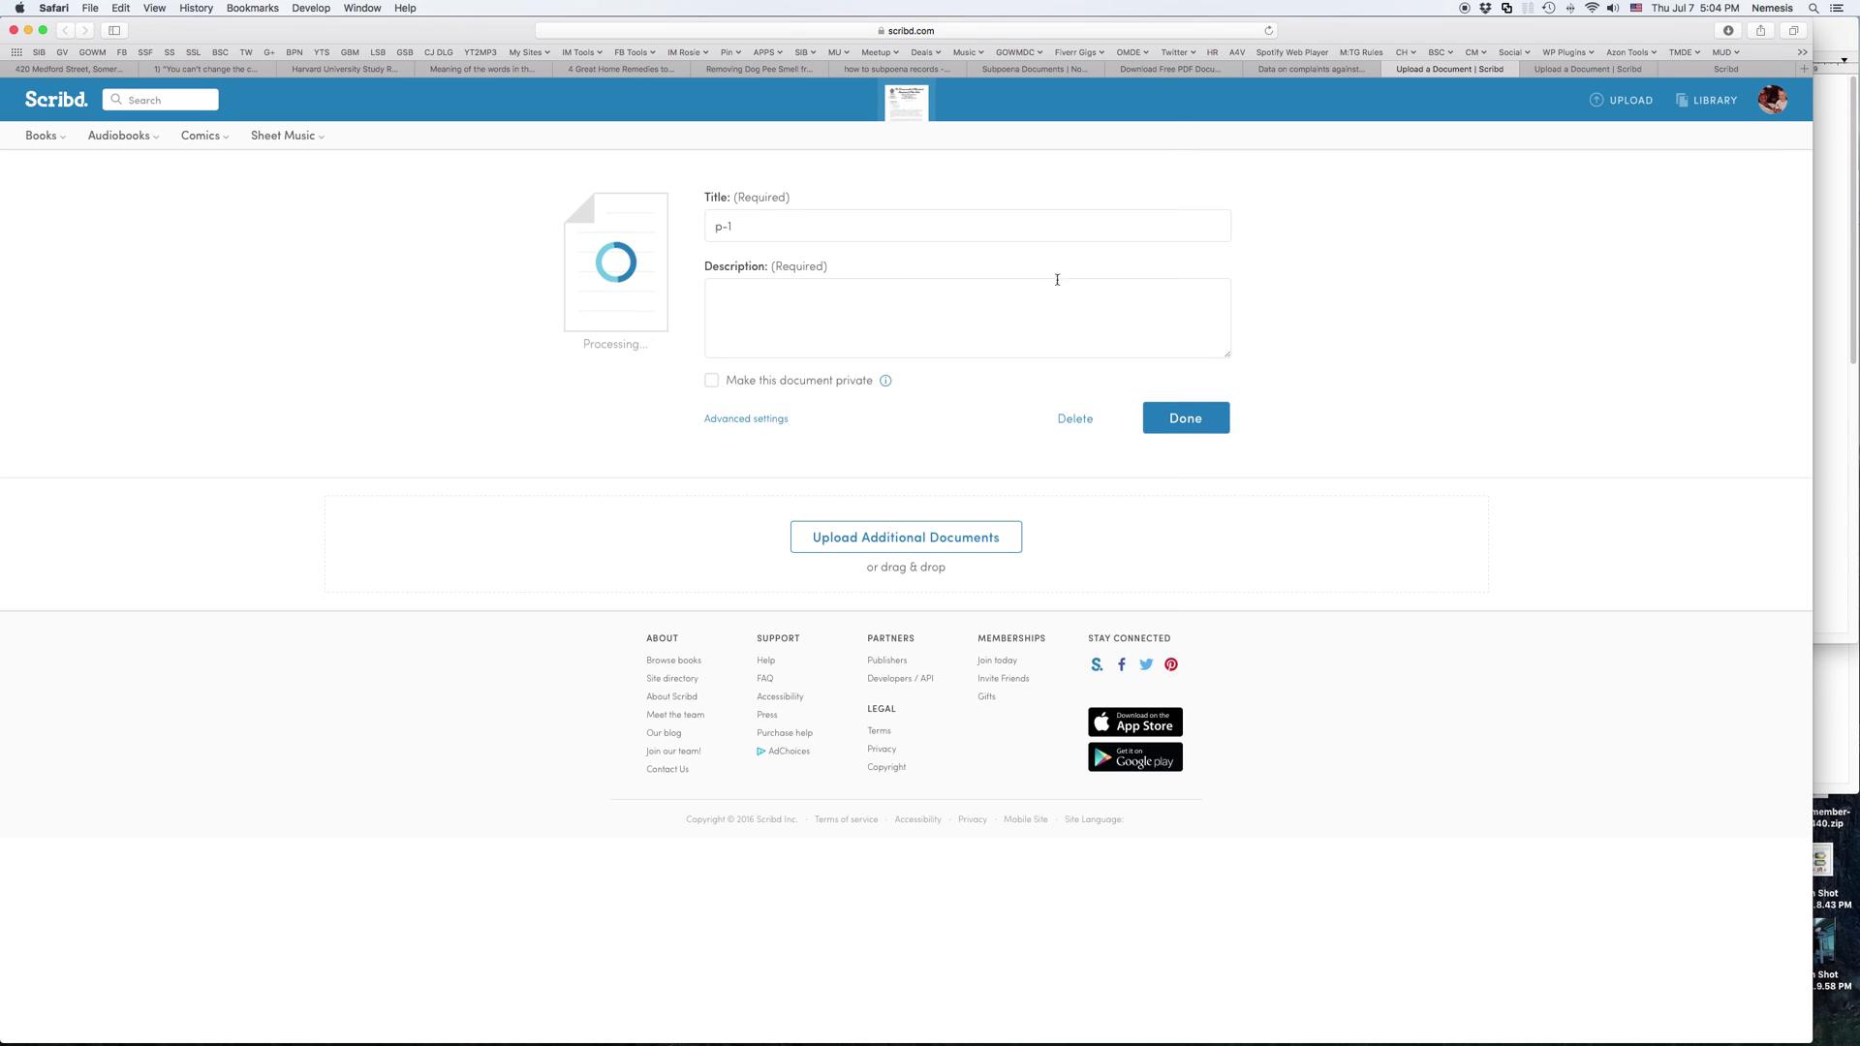
# Give p-1 the description 'none to put here' and publish it
pyautogui.click(780, 227)
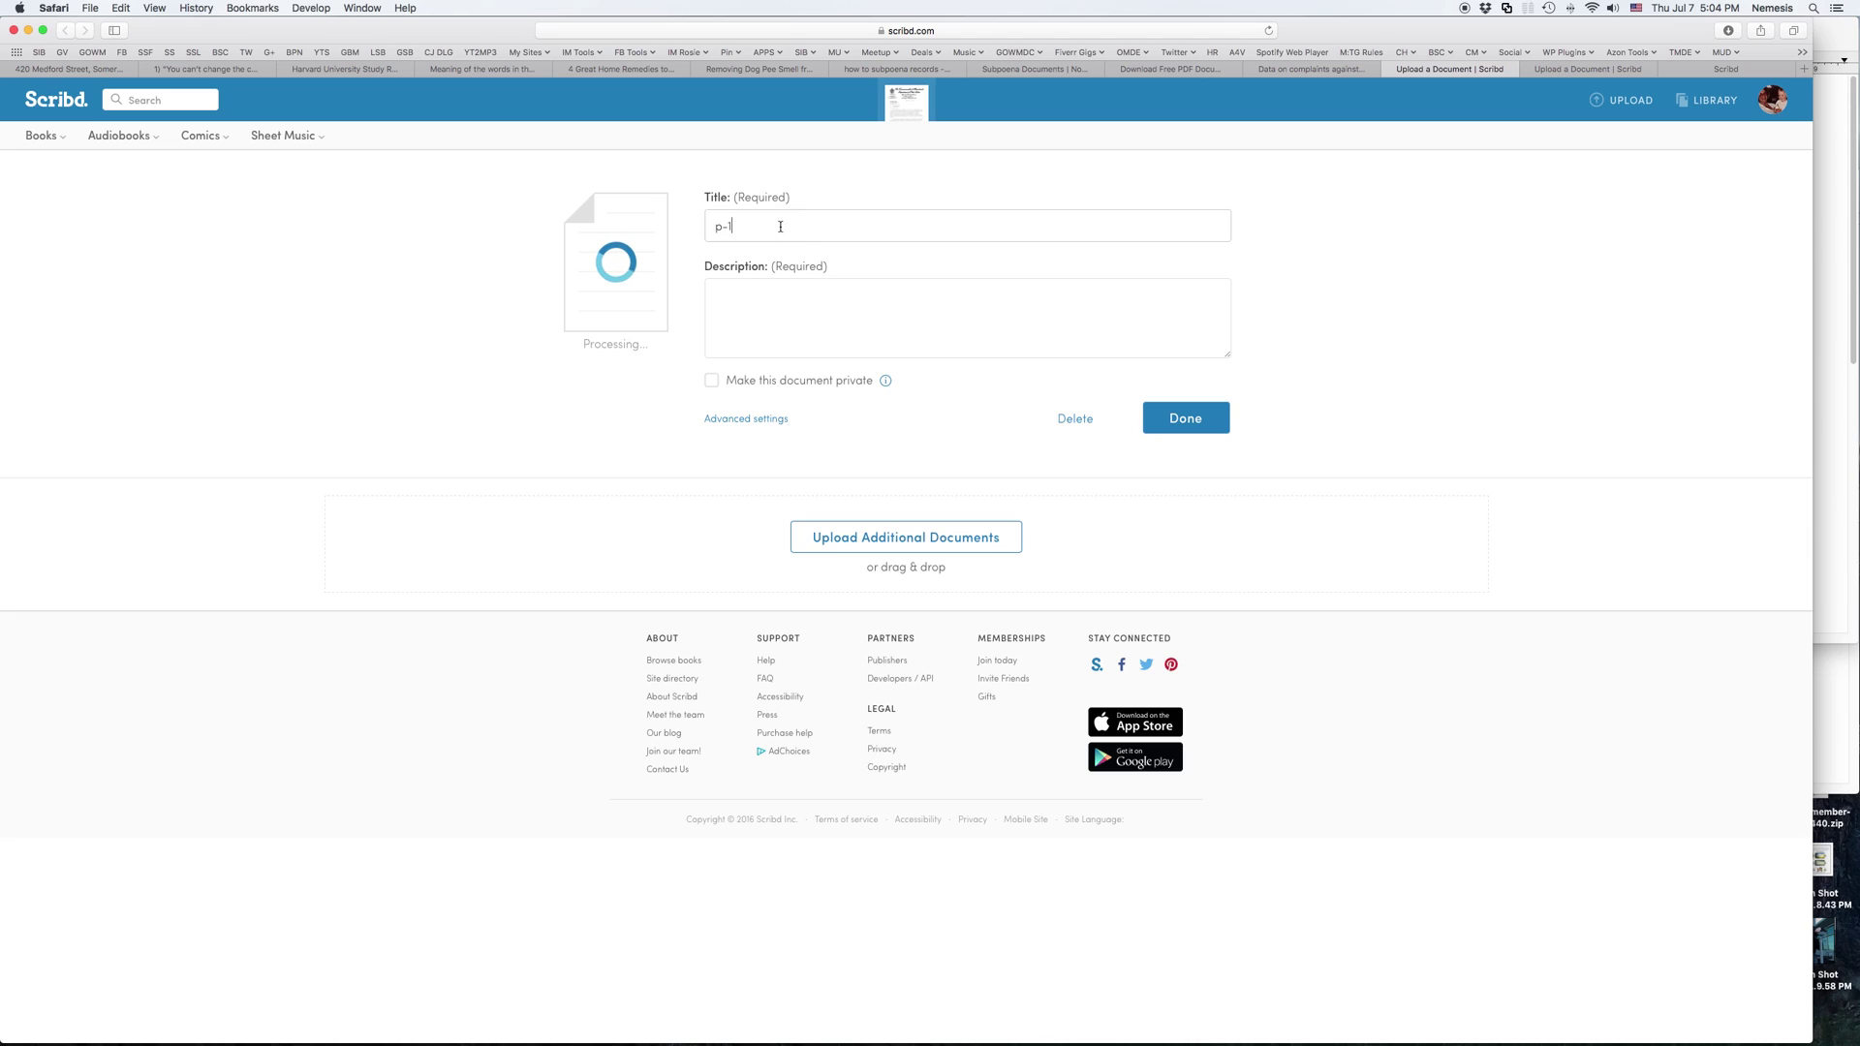
pyautogui.click(815, 309)
pyautogui.write('none to put here')
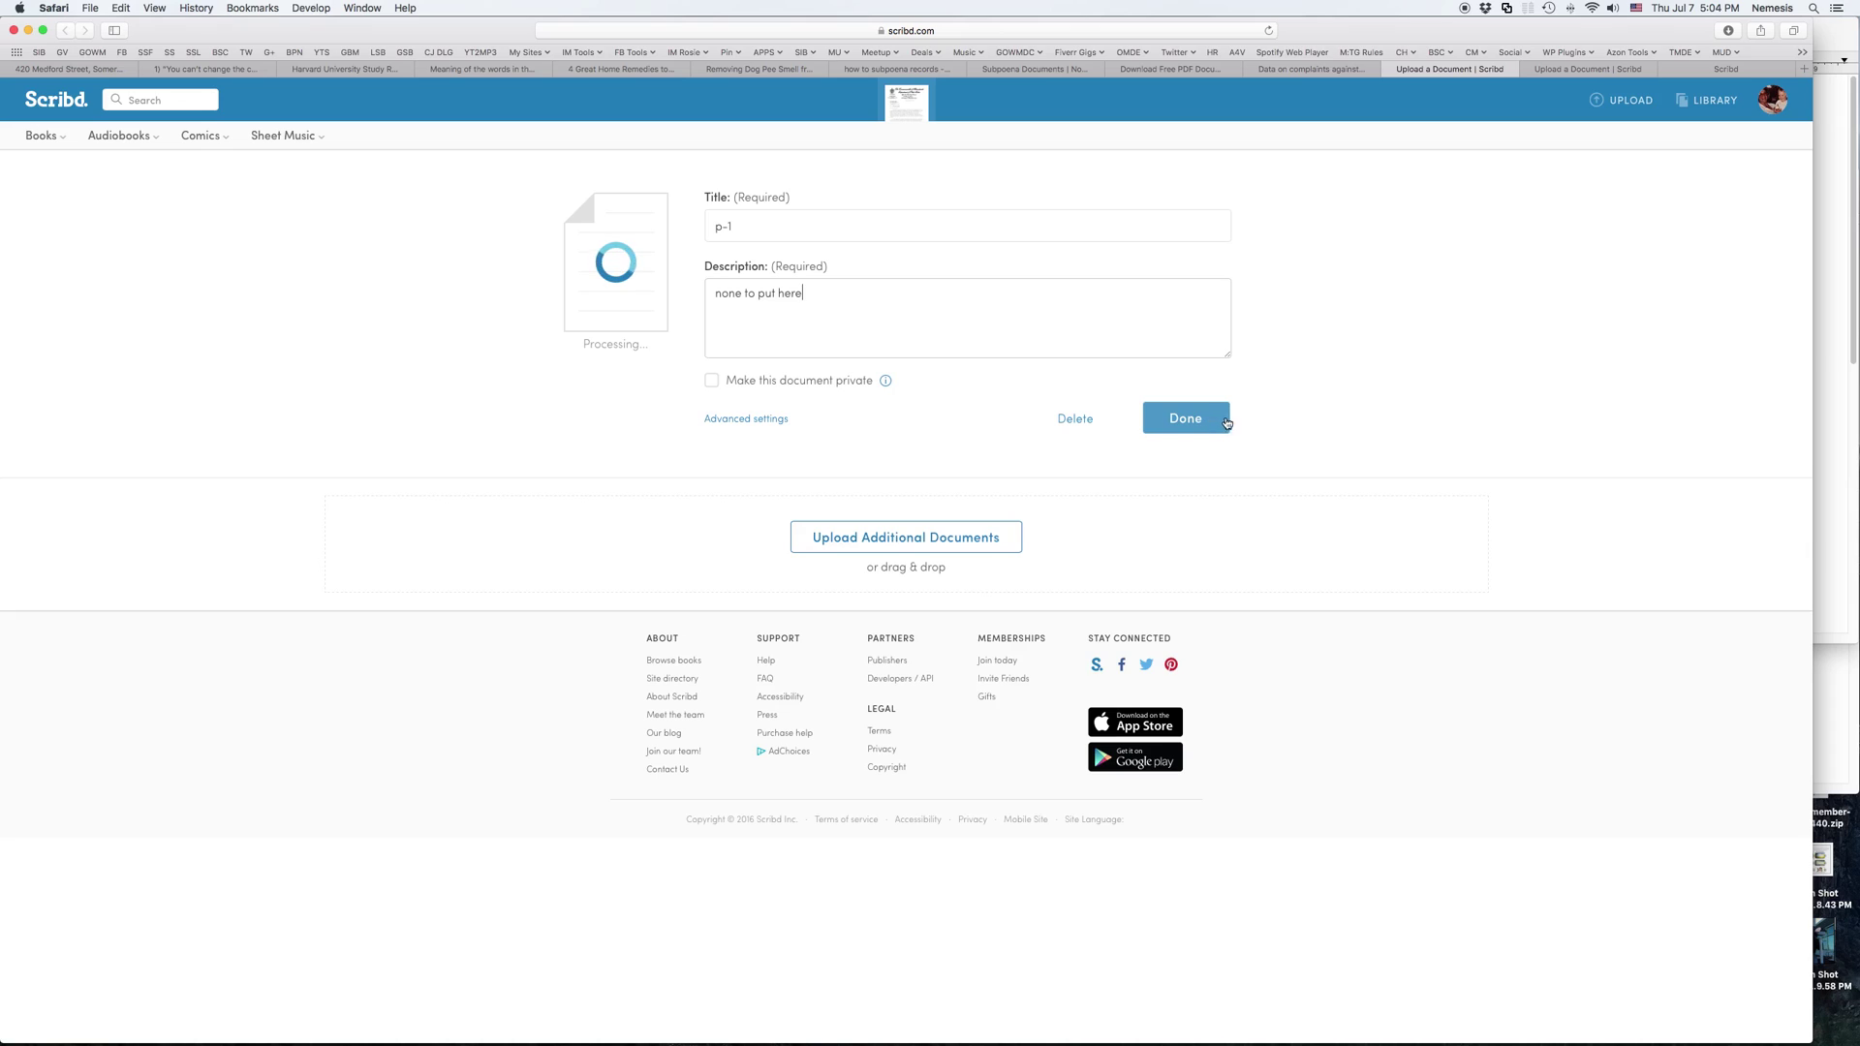
pyautogui.click(1198, 416)
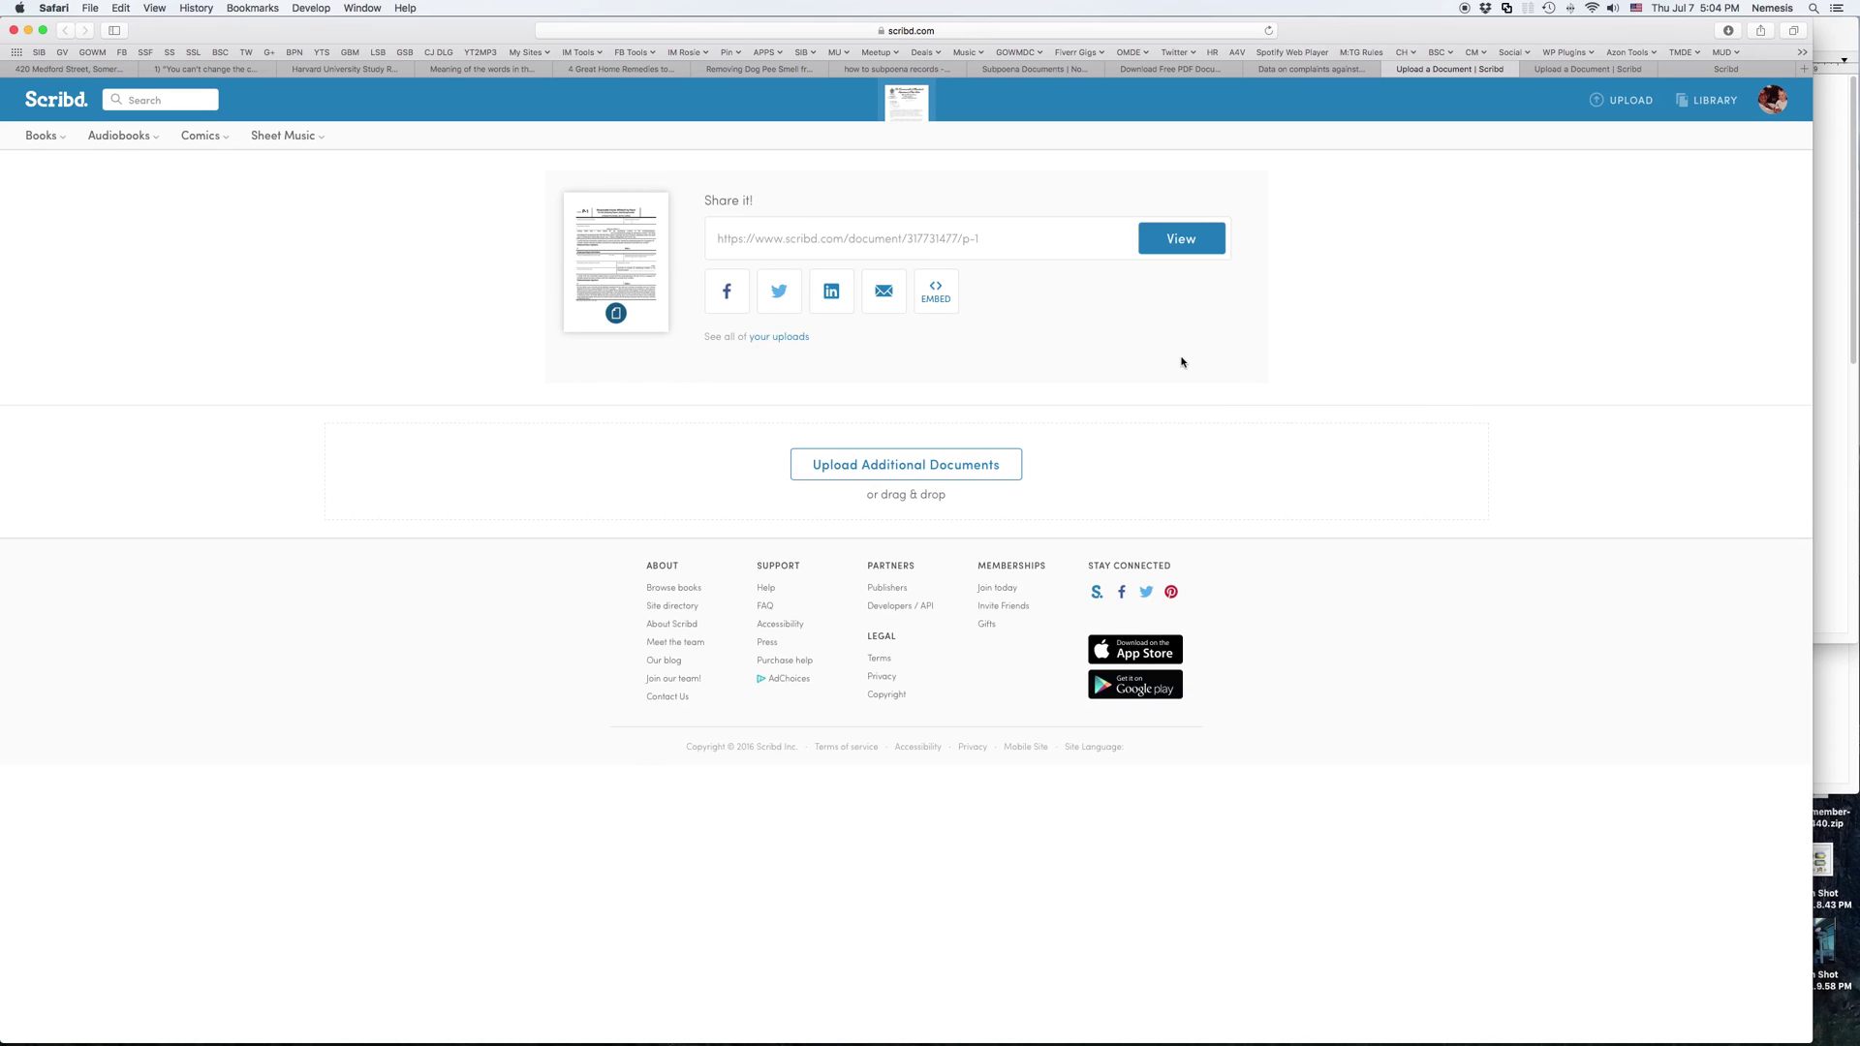
# Copy the uploaded document's embed code and paste it into the TextEdit notes
pyautogui.click(937, 305)
pyautogui.click(792, 335)
pyautogui.press('super+c')
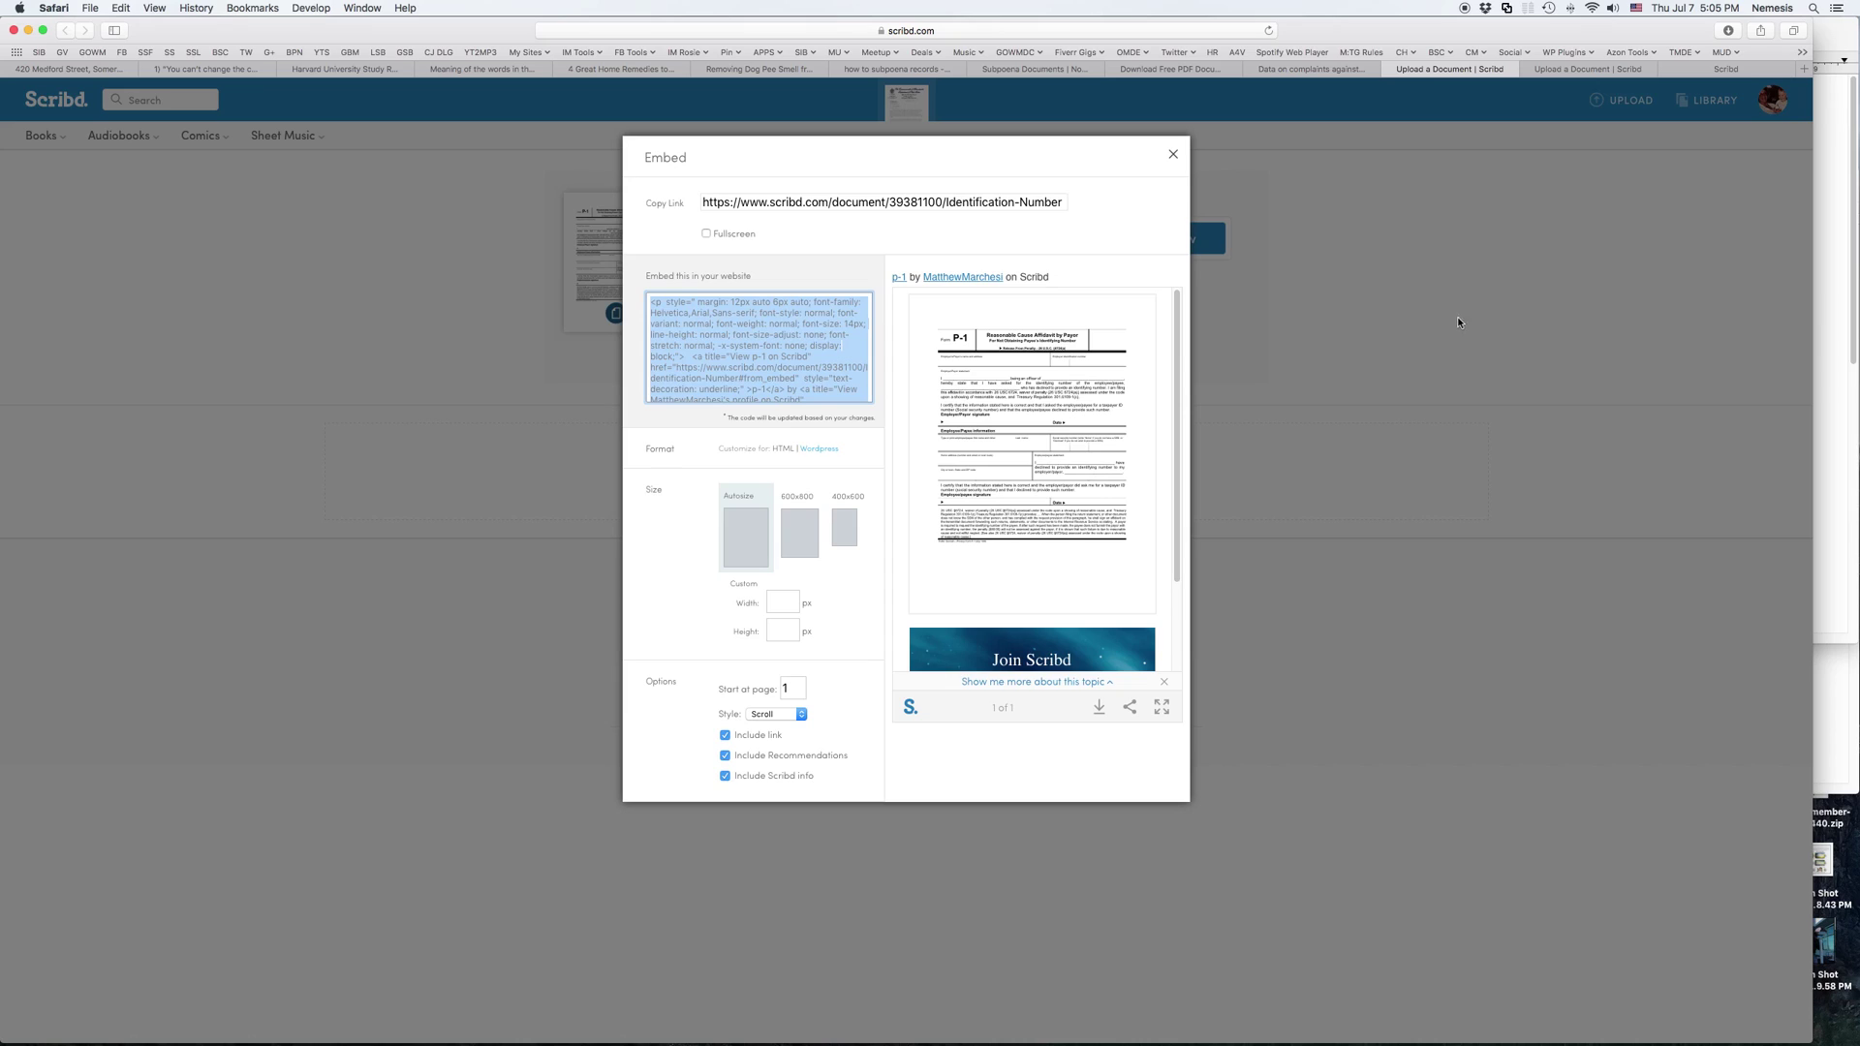
pyautogui.click(1829, 85)
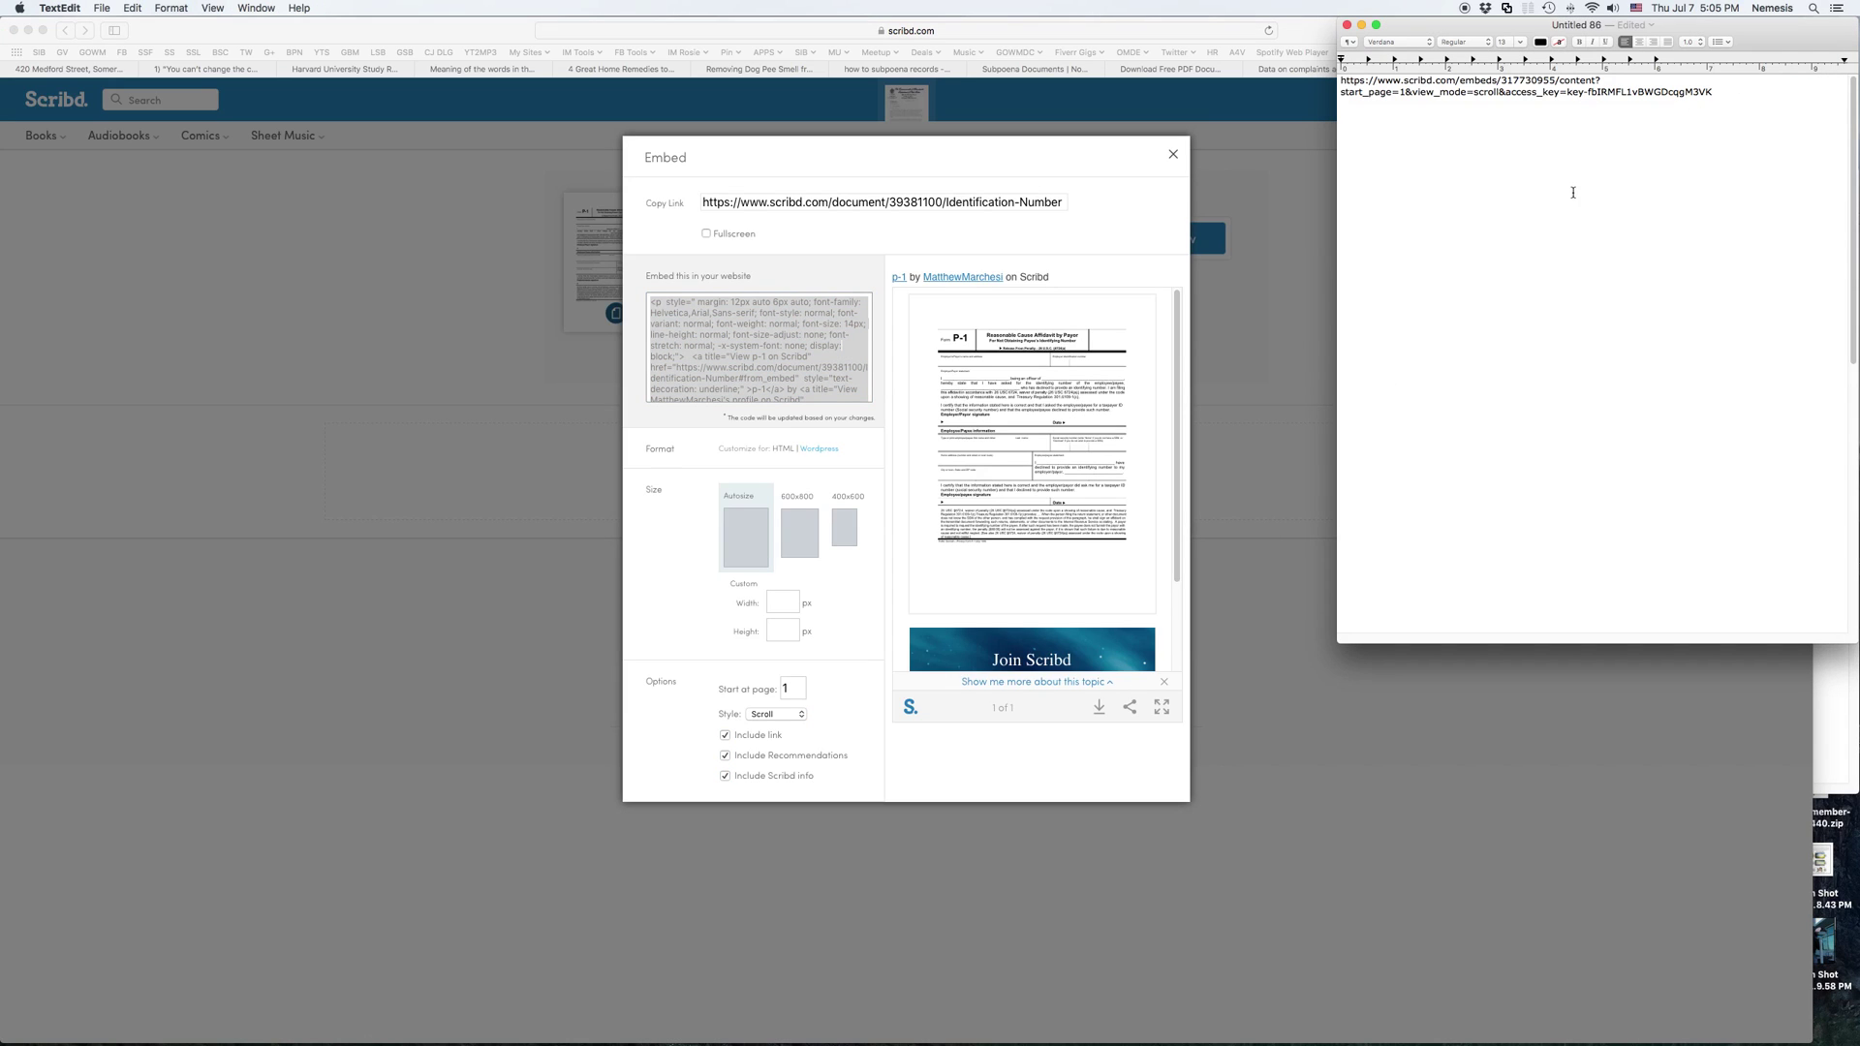
pyautogui.press('super+v')
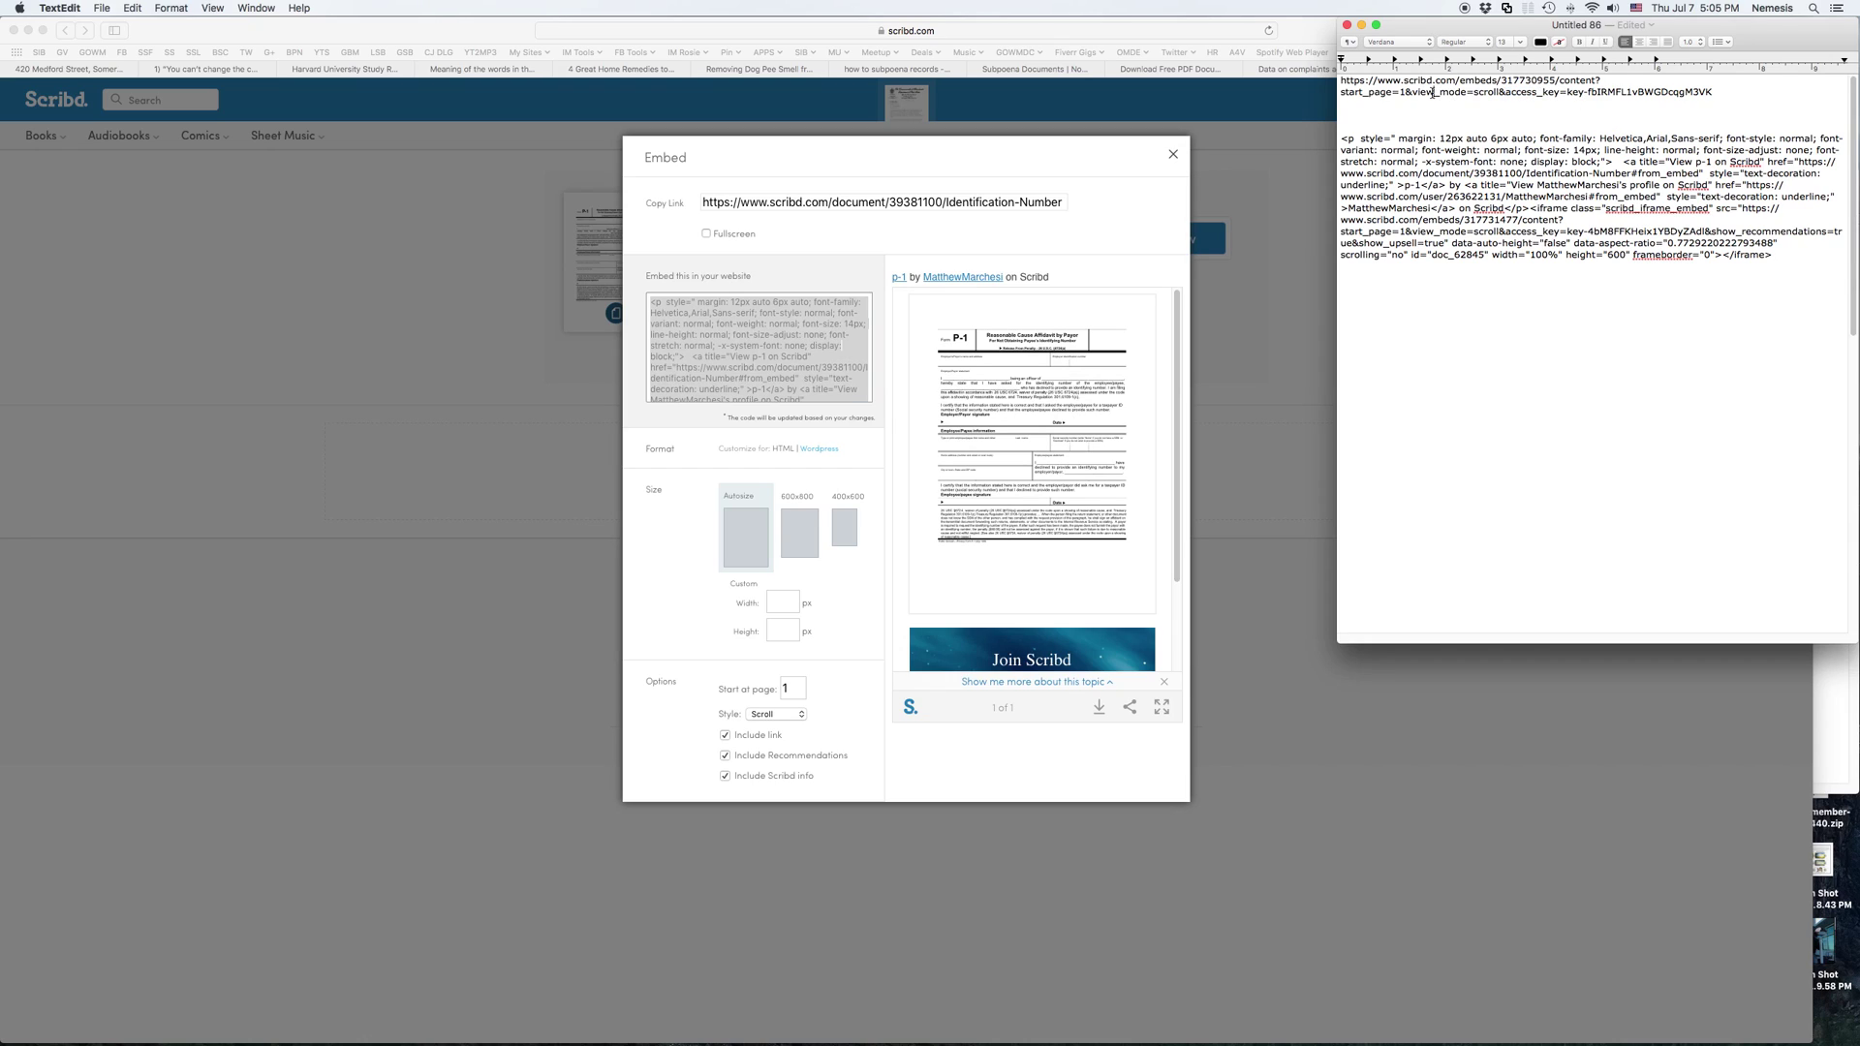
# Delete the credit text and HTML before the embed URL
pyautogui.click(1504, 91)
pyautogui.moveTo(1506, 91); pyautogui.dragTo(1714, 95)
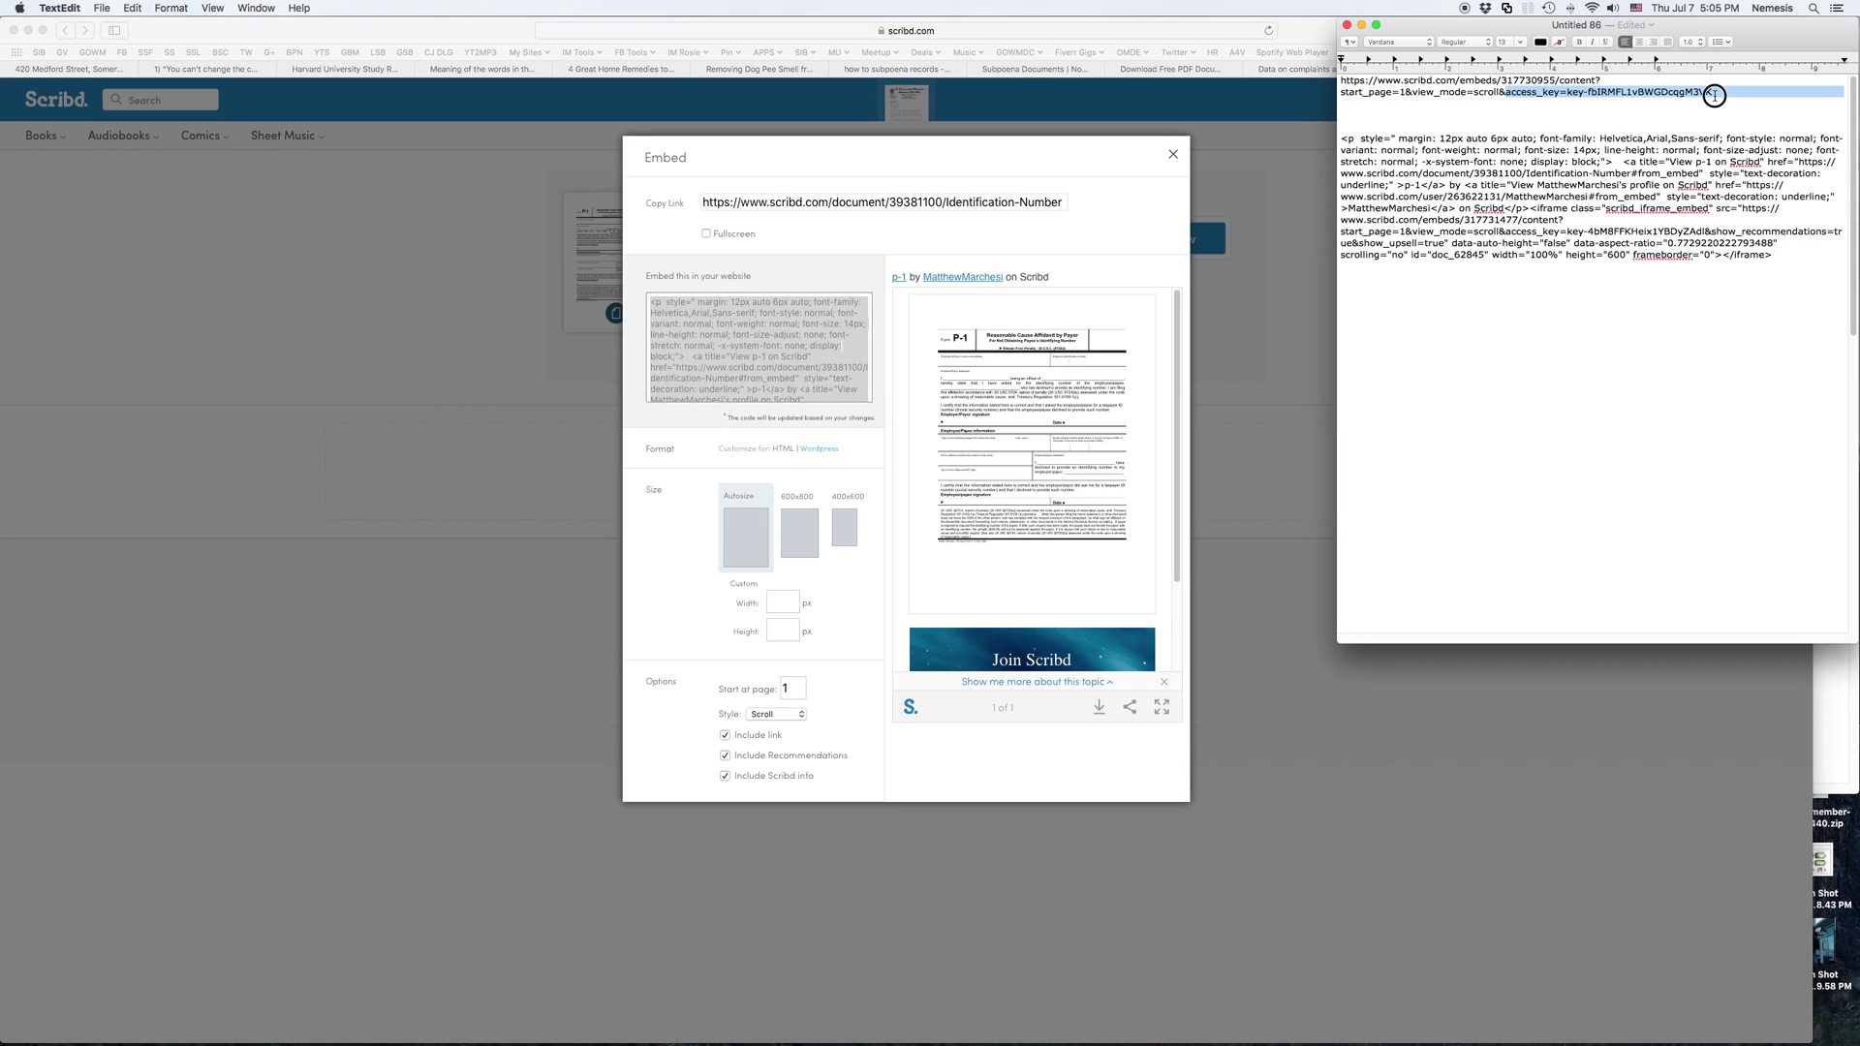
pyautogui.click(1714, 93)
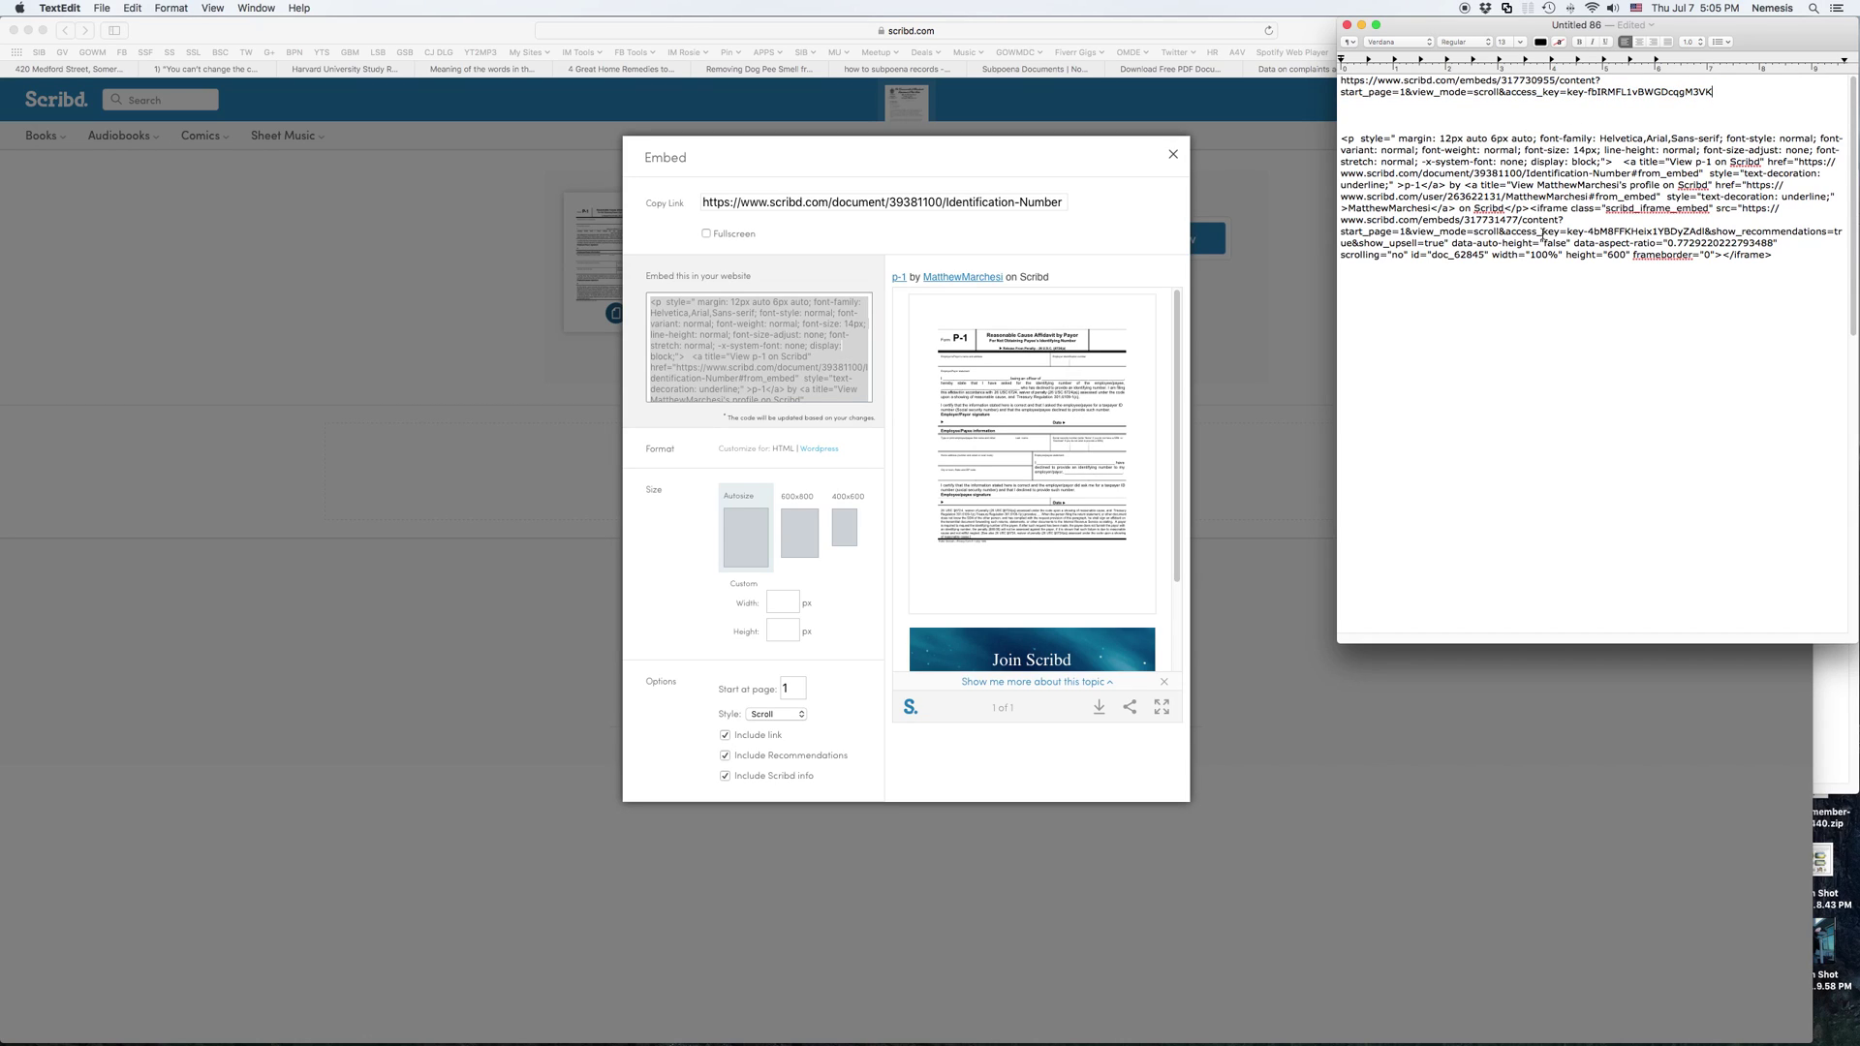
pyautogui.moveTo(1643, 233); pyautogui.dragTo(1468, 233)
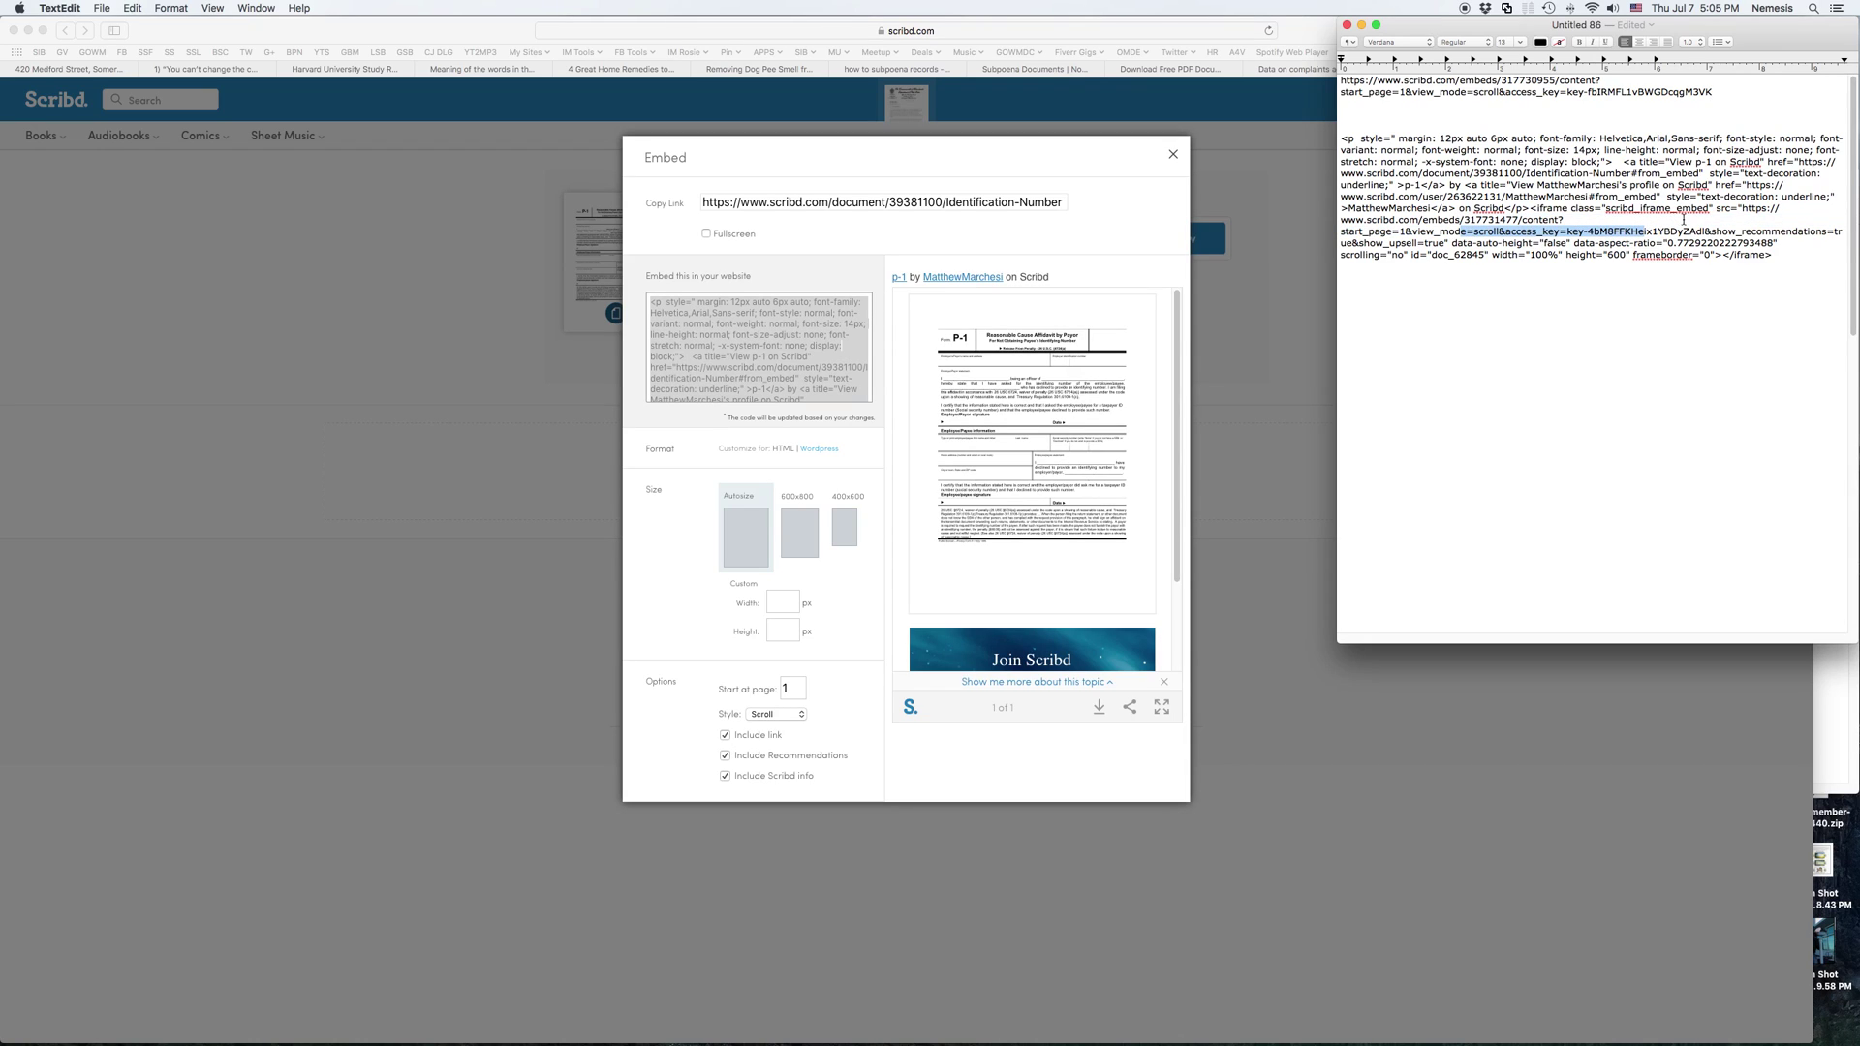
pyautogui.moveTo(1744, 207); pyautogui.dragTo(1340, 142)
pyautogui.press('BackSpace')
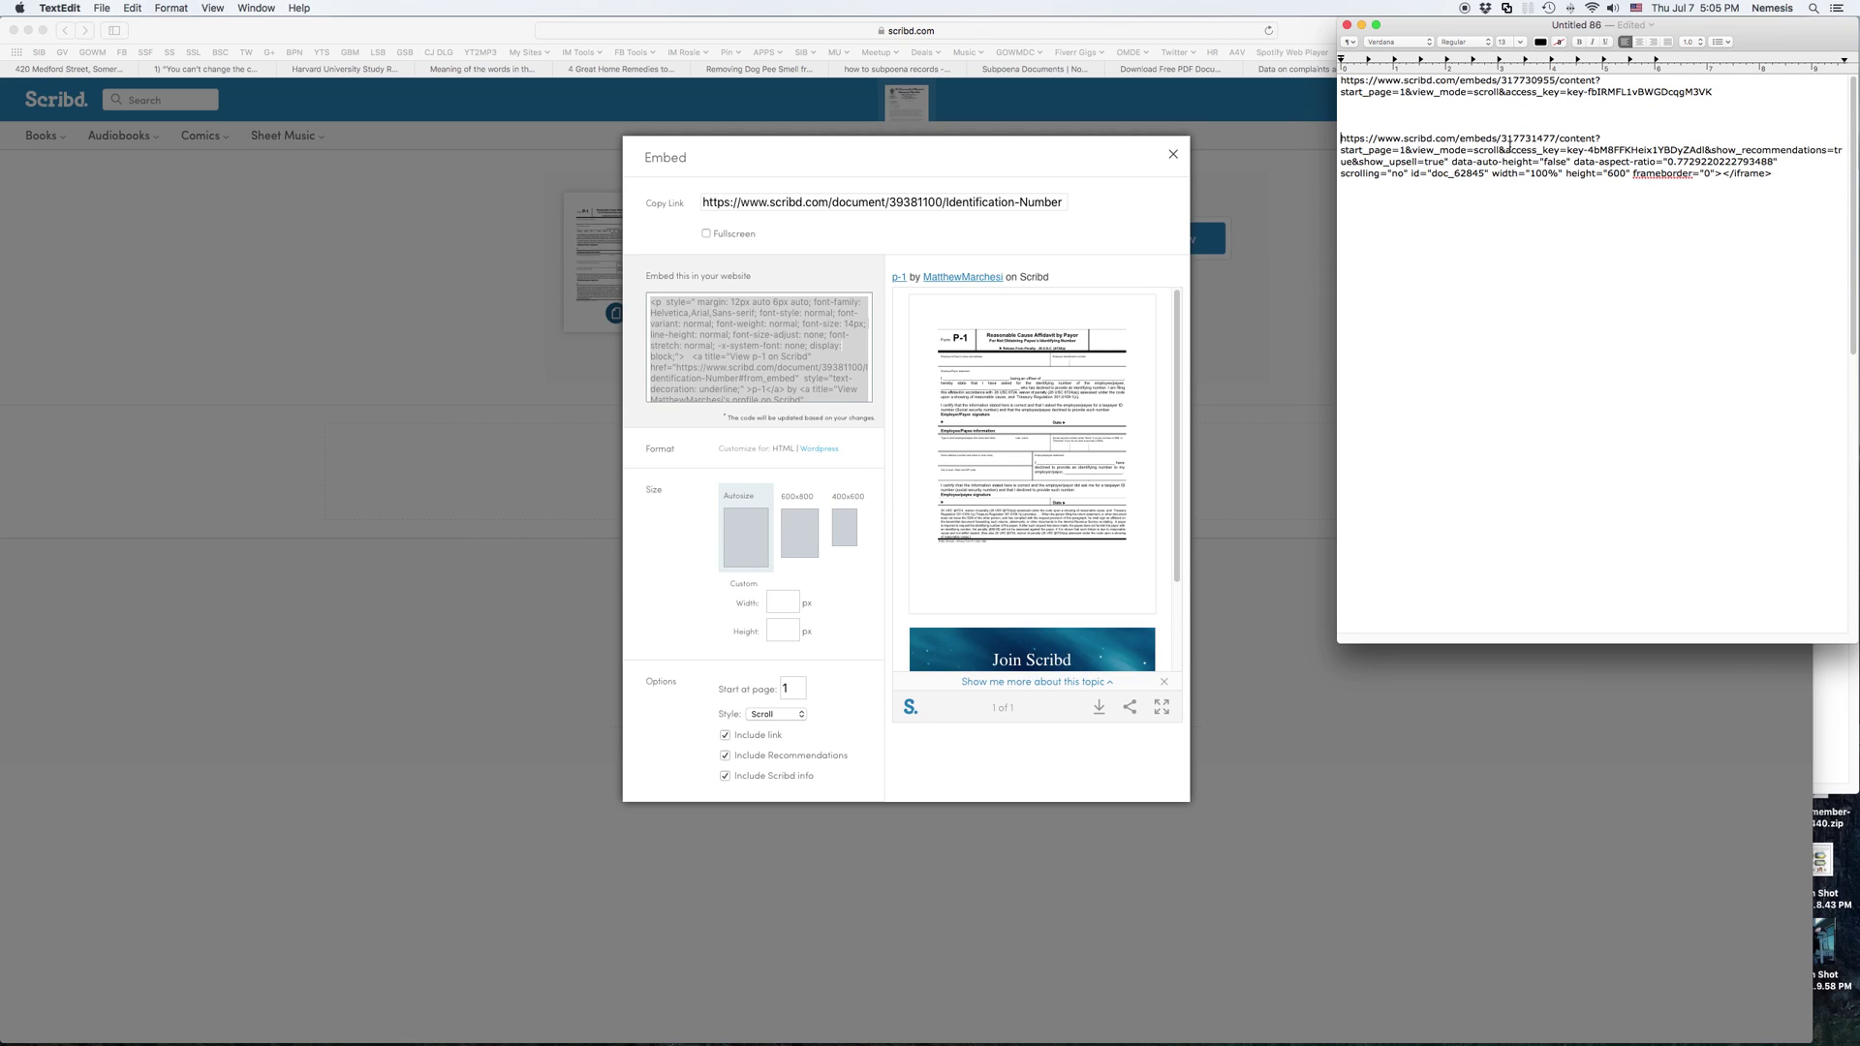
# Strip the trailing iframe attributes, leaving the bare embed URL with document number 317731477
pyautogui.moveTo(1508, 148); pyautogui.dragTo(1702, 150)
pyautogui.click(1706, 150)
pyautogui.click(1712, 150)
pyautogui.moveTo(1712, 150); pyautogui.dragTo(1794, 170)
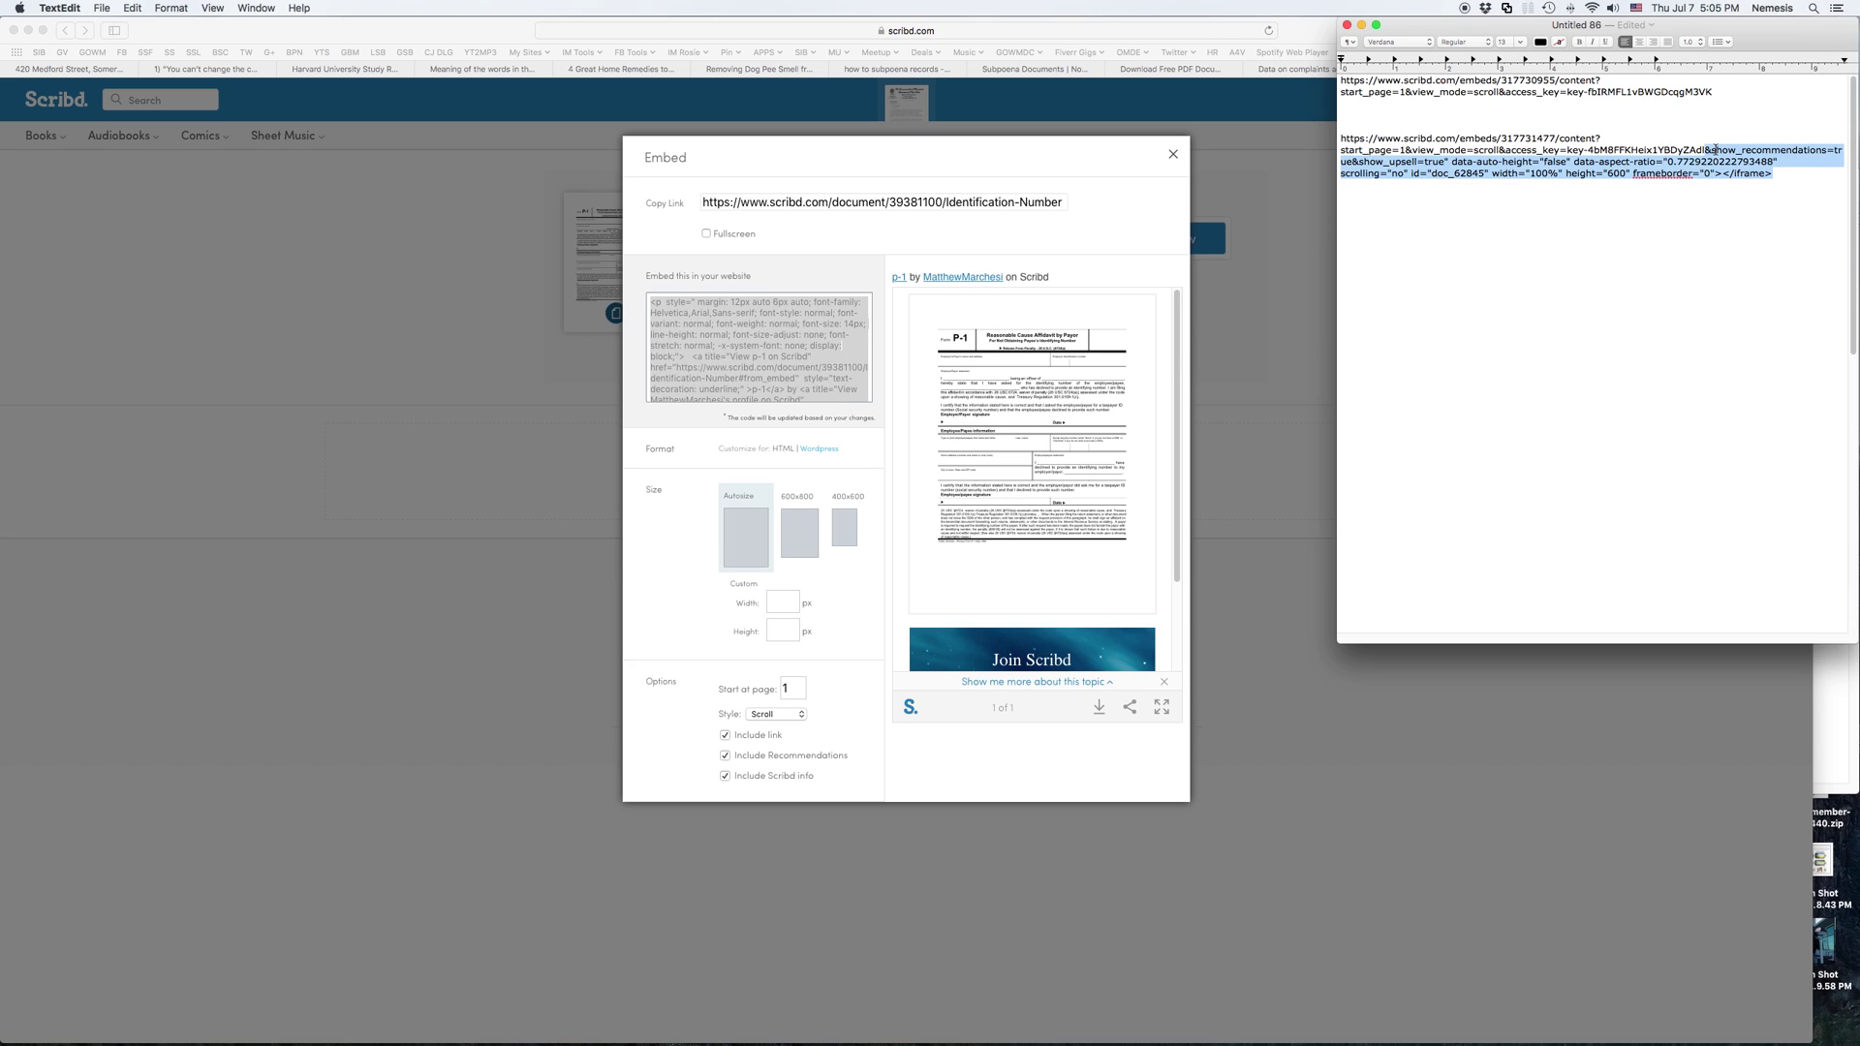
pyautogui.press('BackSpace')
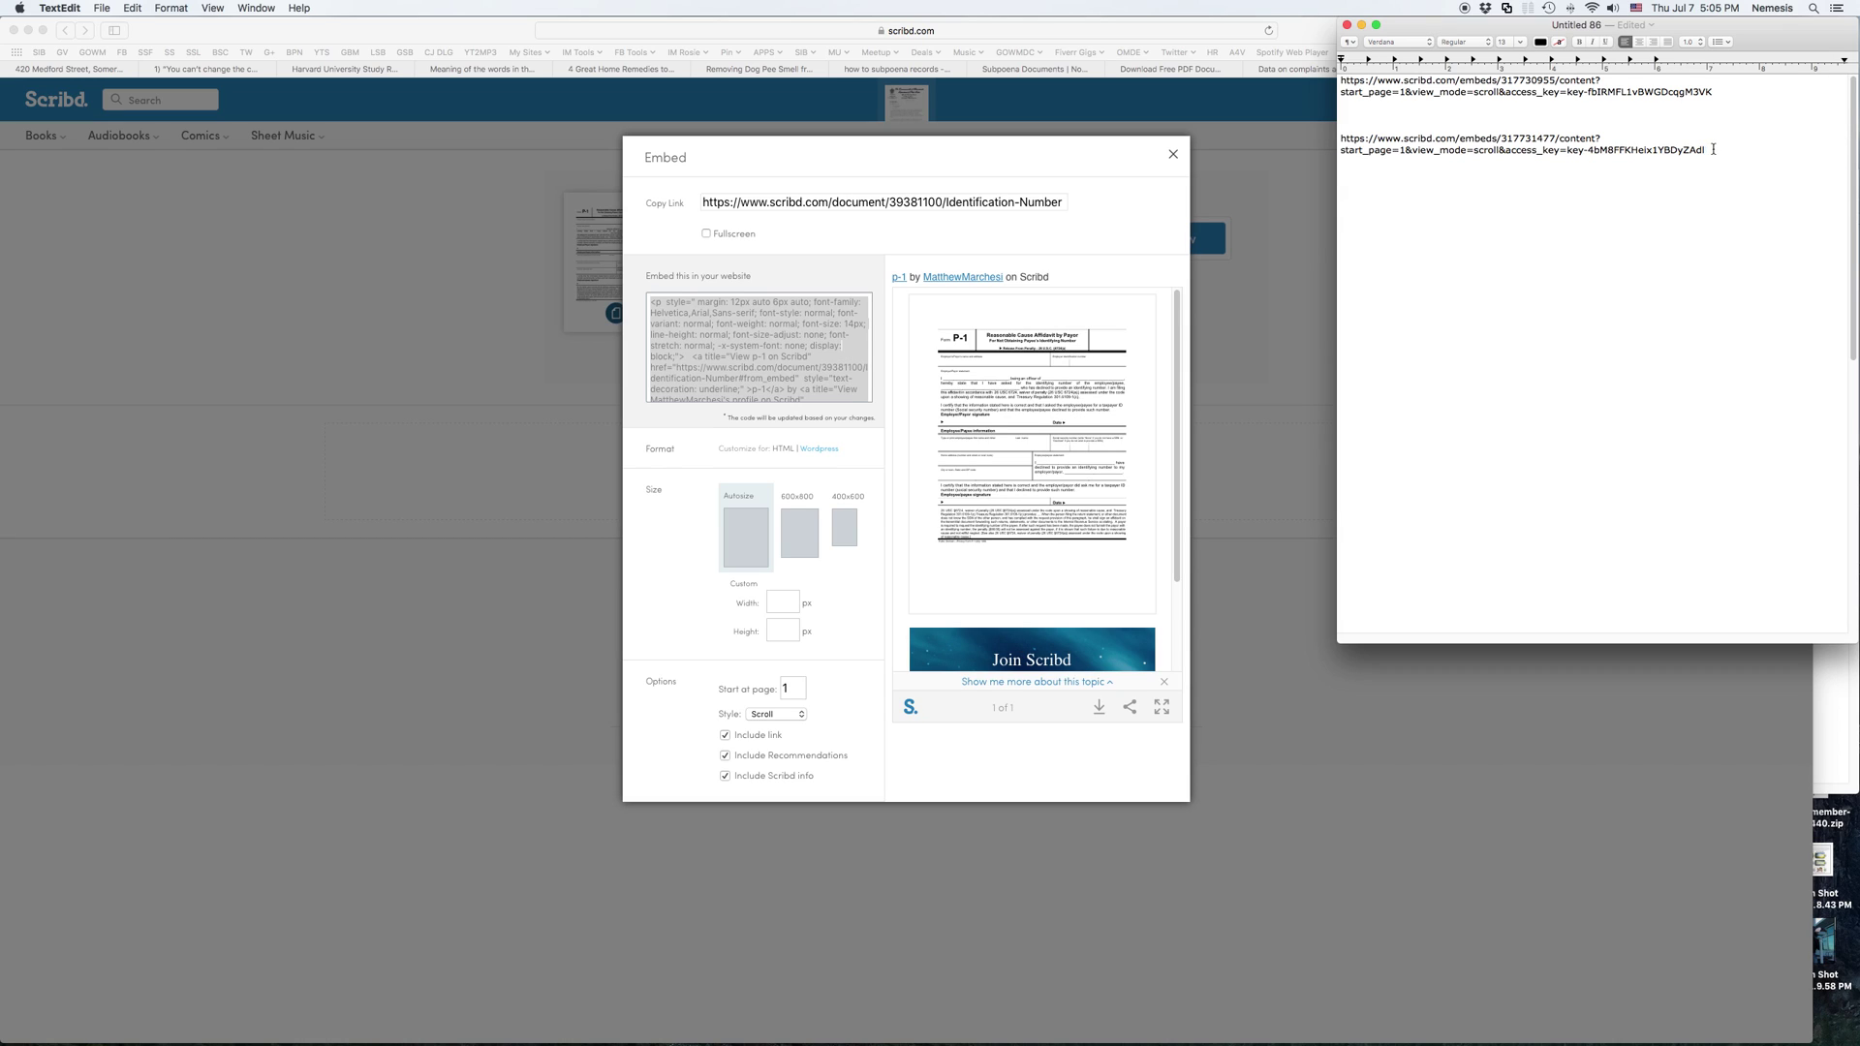
pyautogui.moveTo(1714, 150); pyautogui.dragTo(1340, 143)
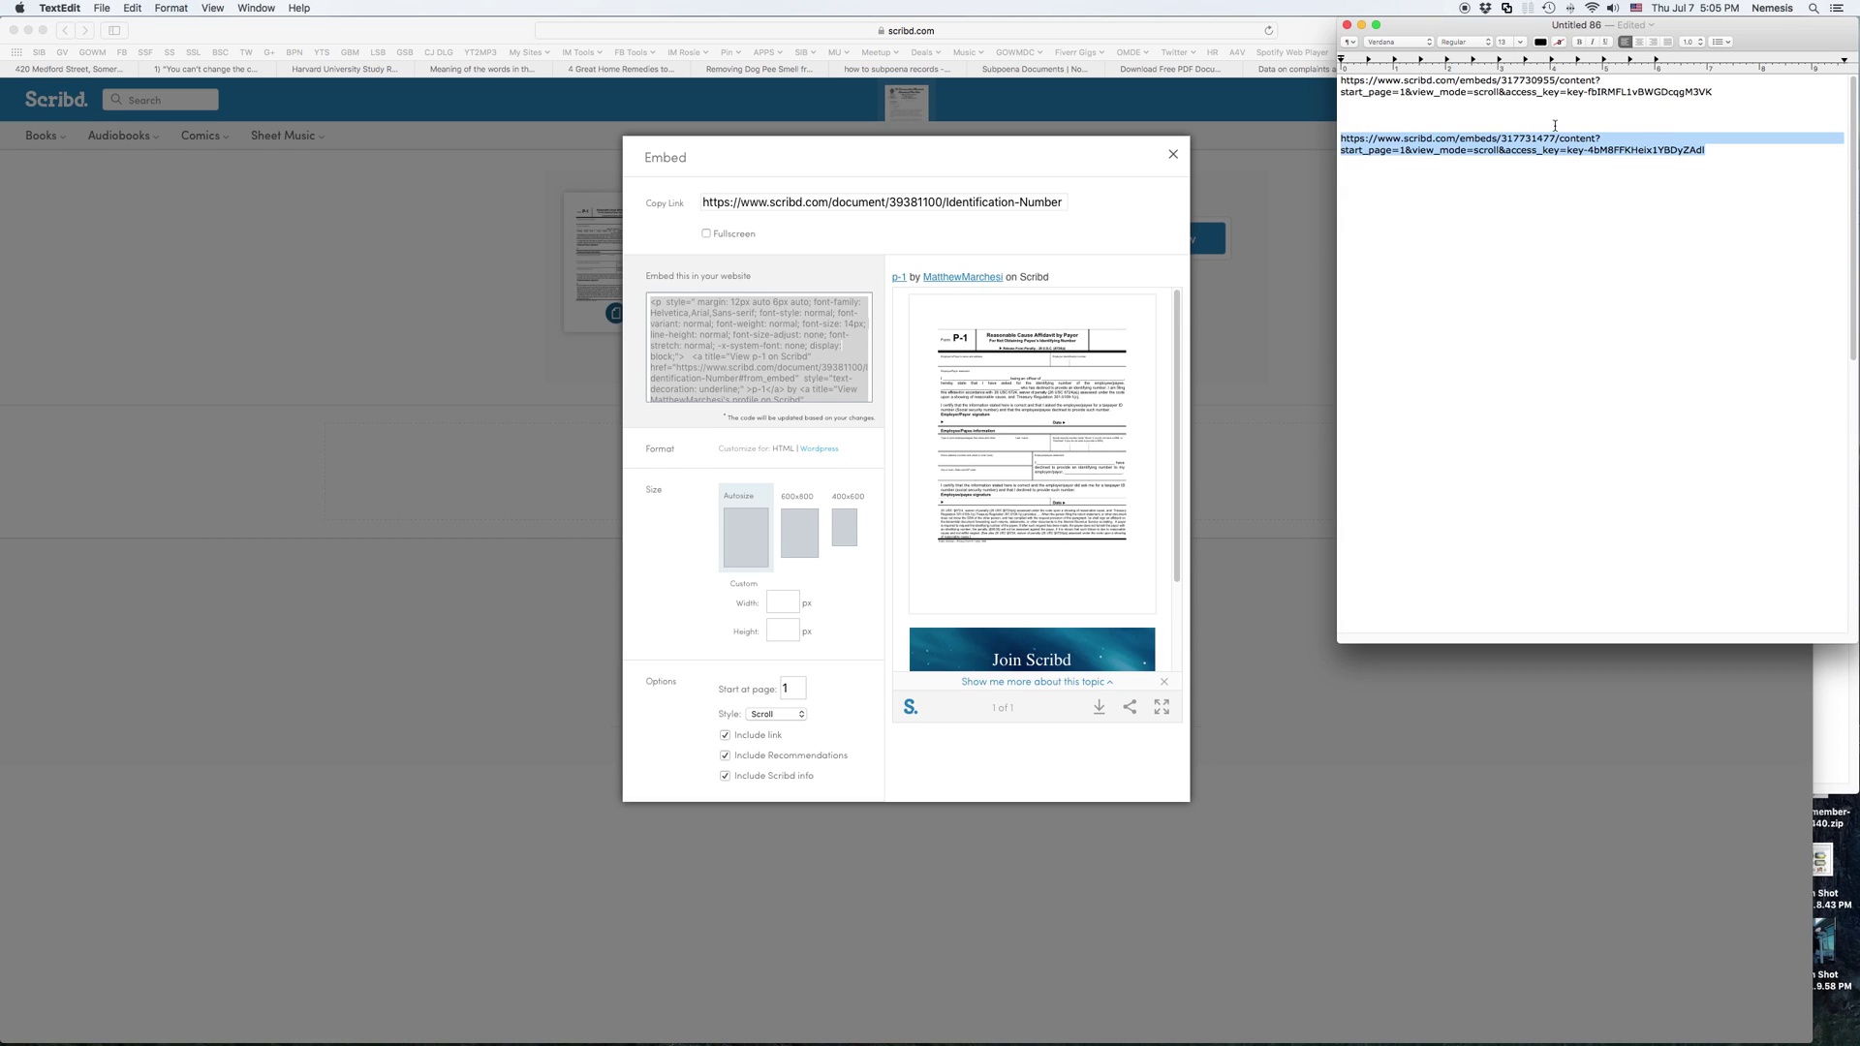
pyautogui.click(1658, 135)
pyautogui.moveTo(1558, 138); pyautogui.dragTo(1501, 135)
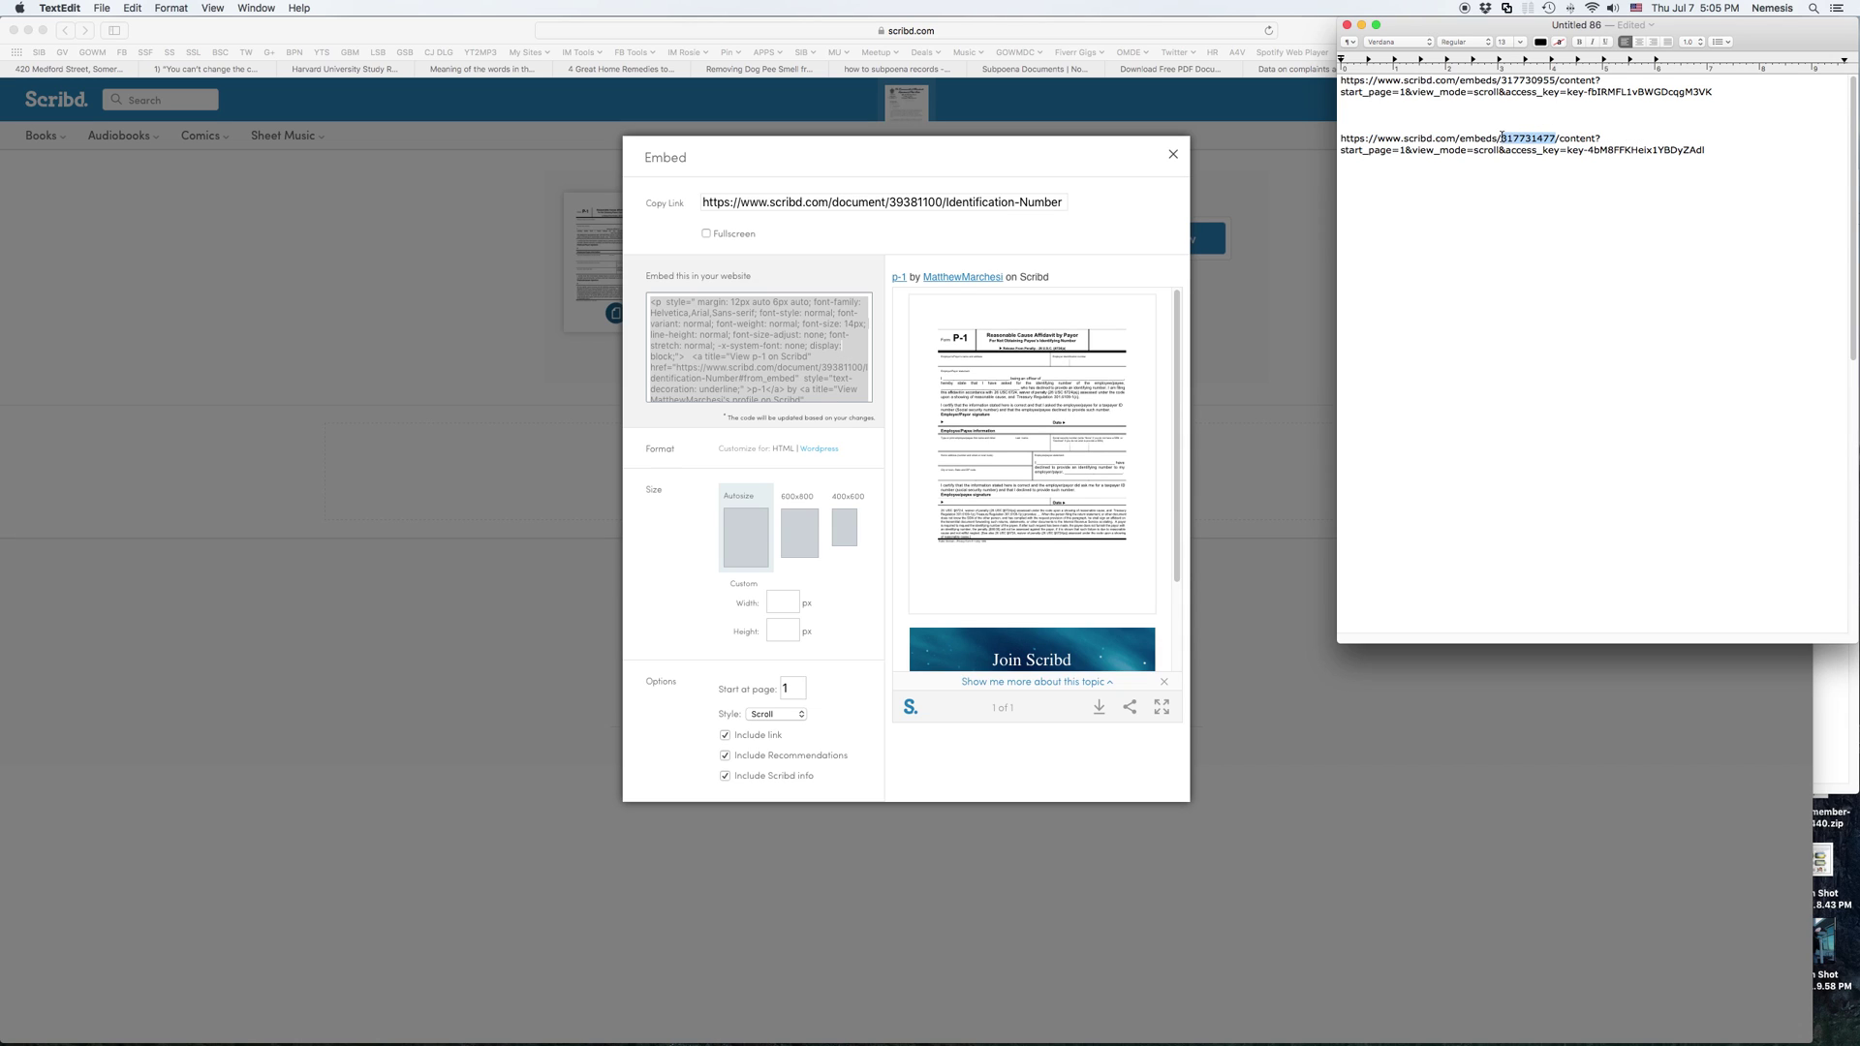
pyautogui.click(1247, 79)
# Swap the complaints document's ID 244623226 into the embed URL in TextEdit and copy it
pyautogui.click(1299, 77)
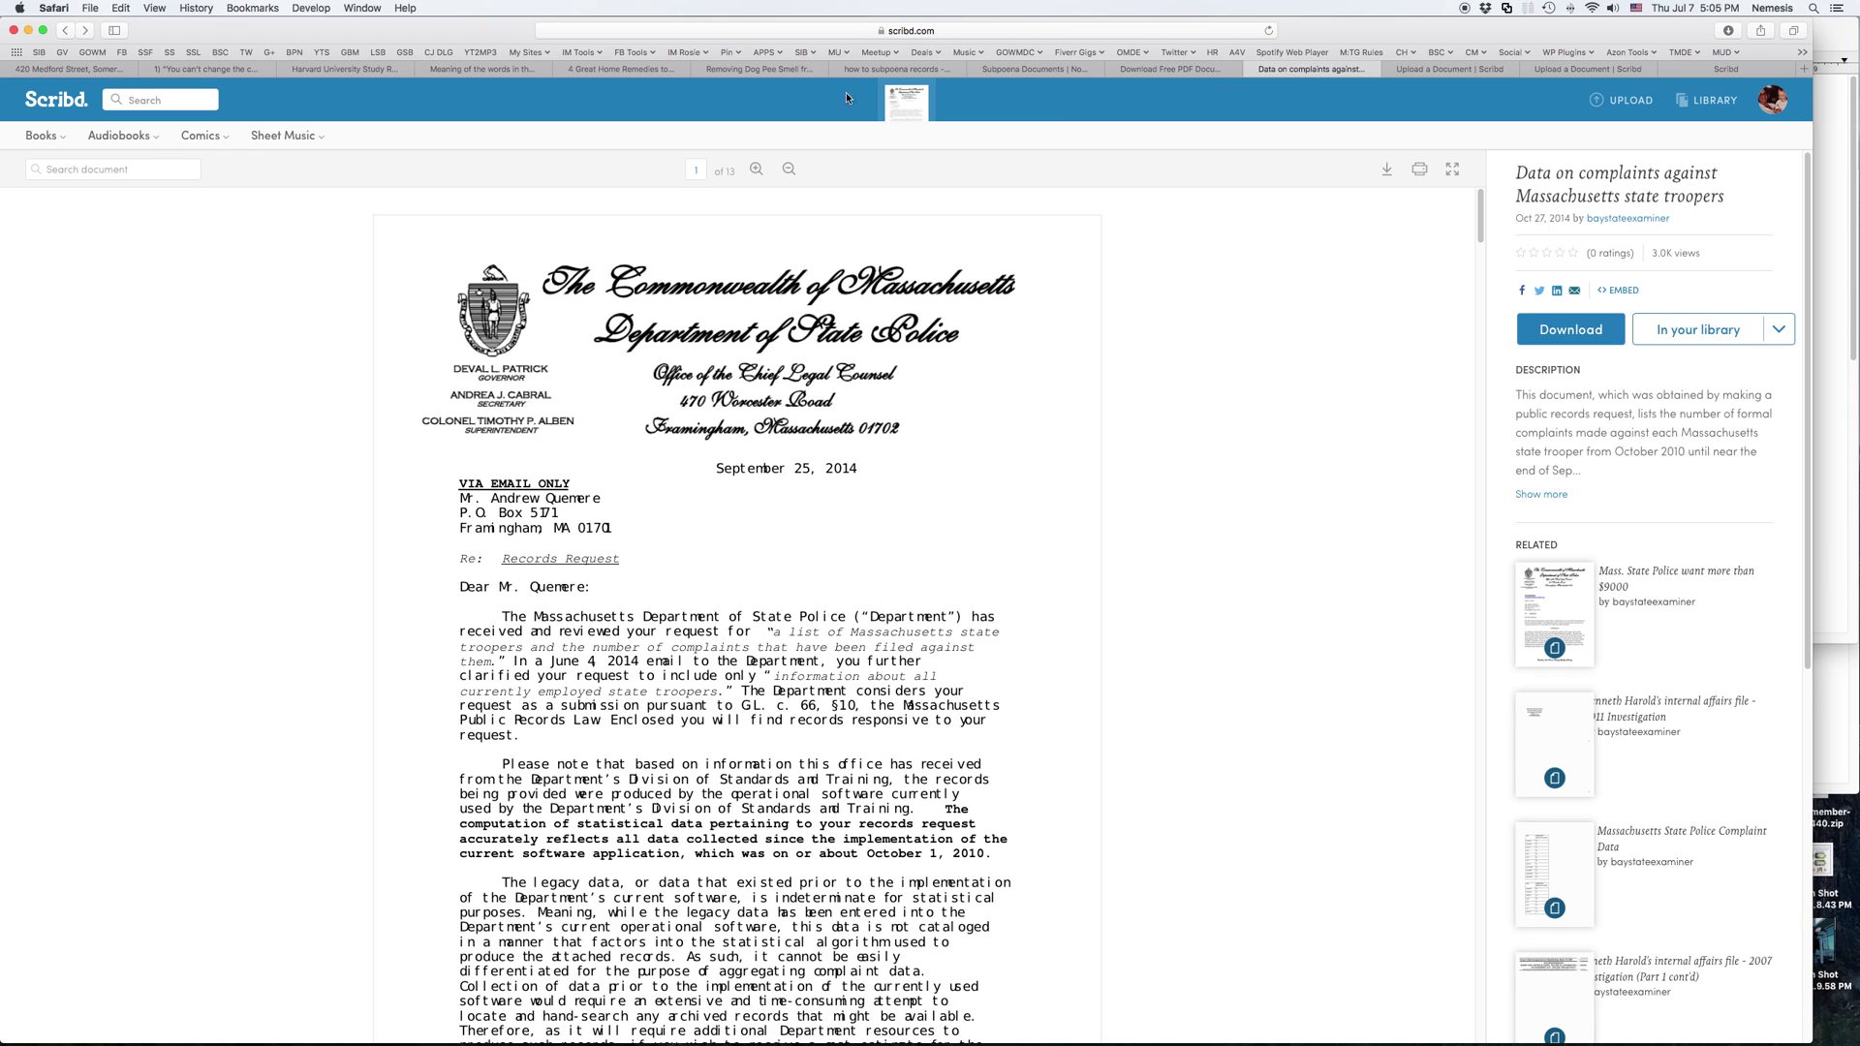
pyautogui.click(846, 30)
pyautogui.click(725, 30)
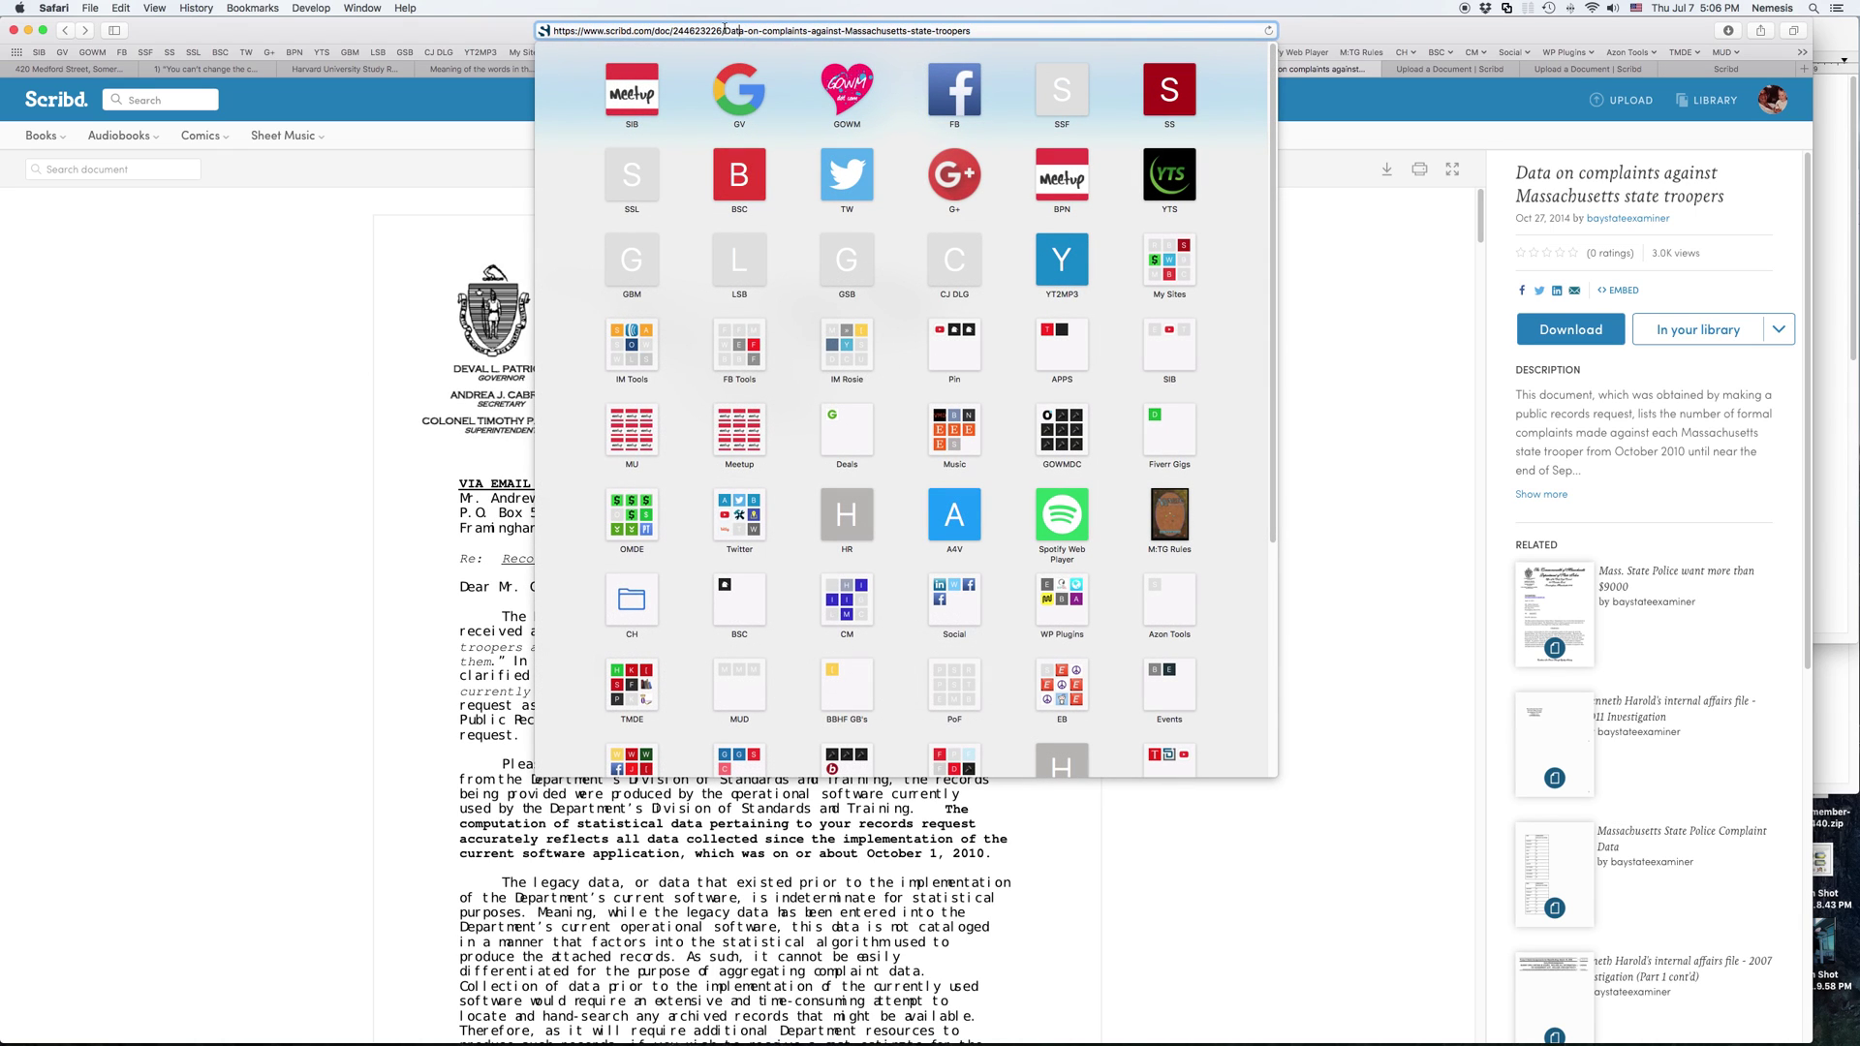
pyautogui.moveTo(721, 30); pyautogui.dragTo(672, 30)
pyautogui.press('super+c')
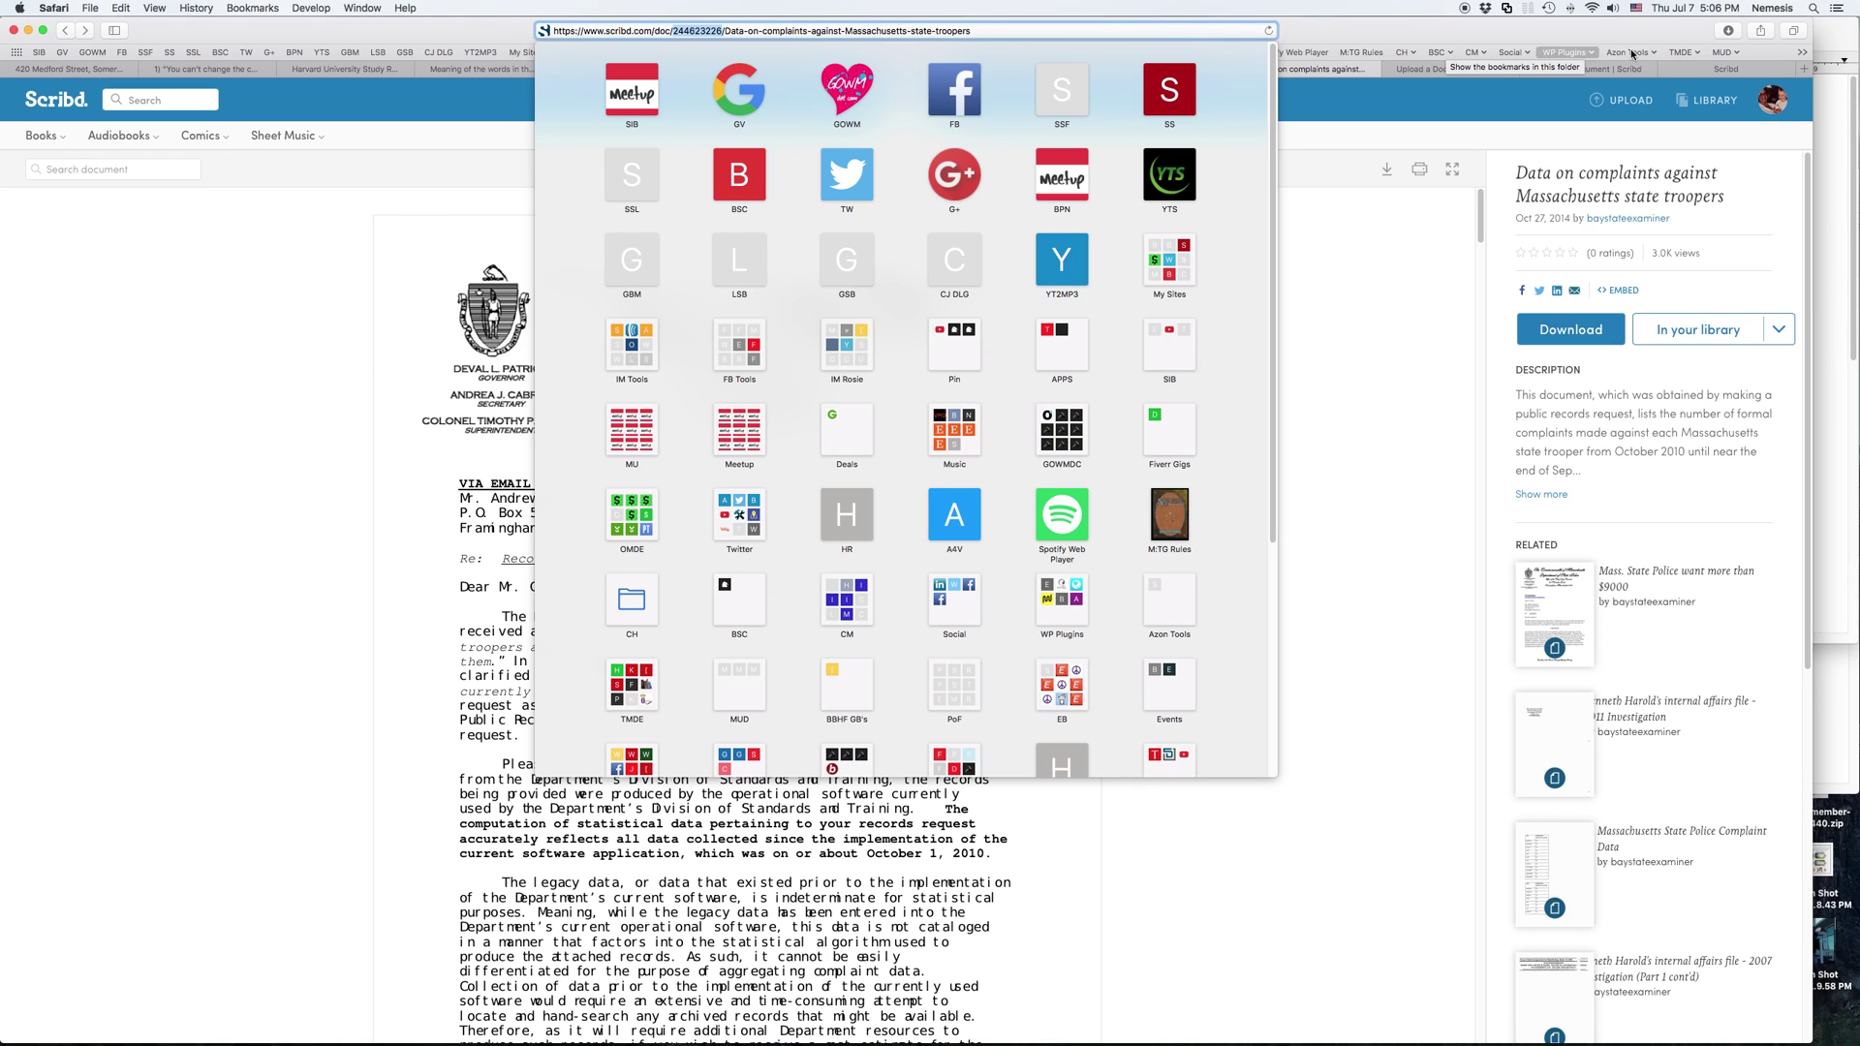
pyautogui.click(1834, 42)
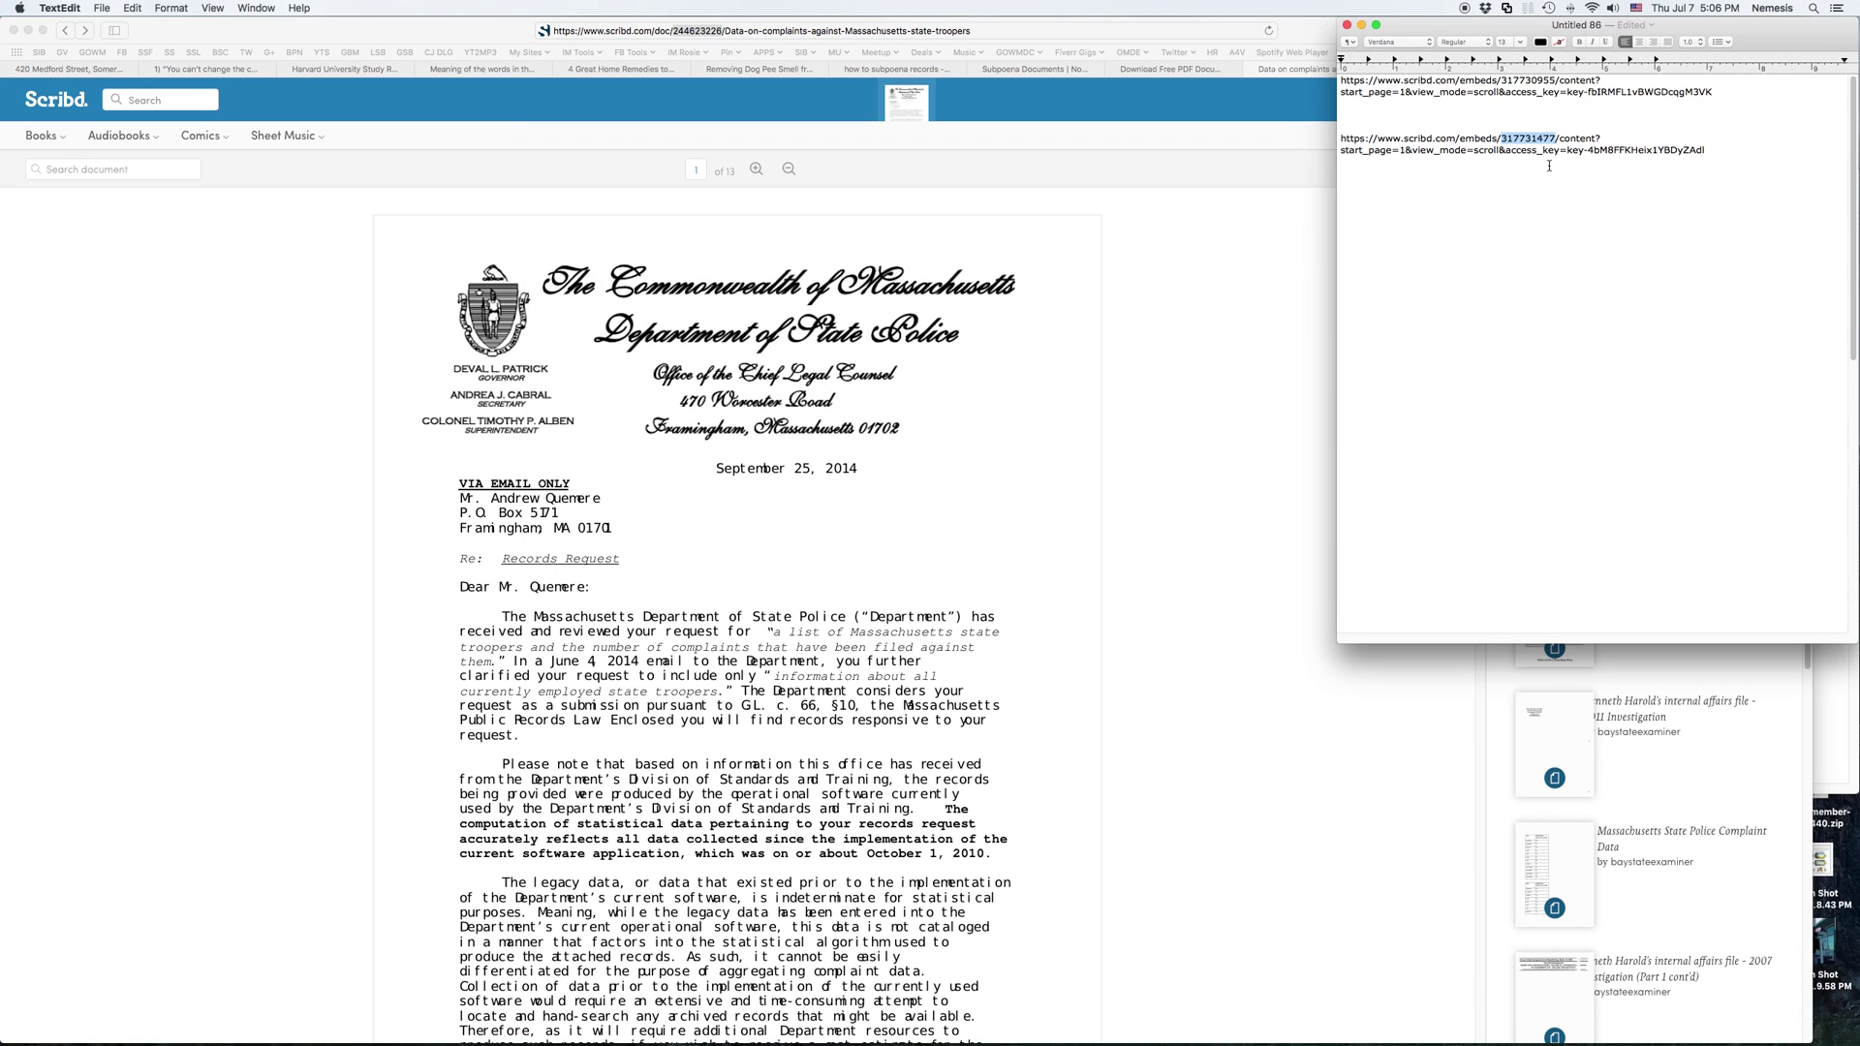
pyautogui.press('super+v')
pyautogui.moveTo(1713, 152); pyautogui.dragTo(1339, 136)
pyautogui.press('super+c')
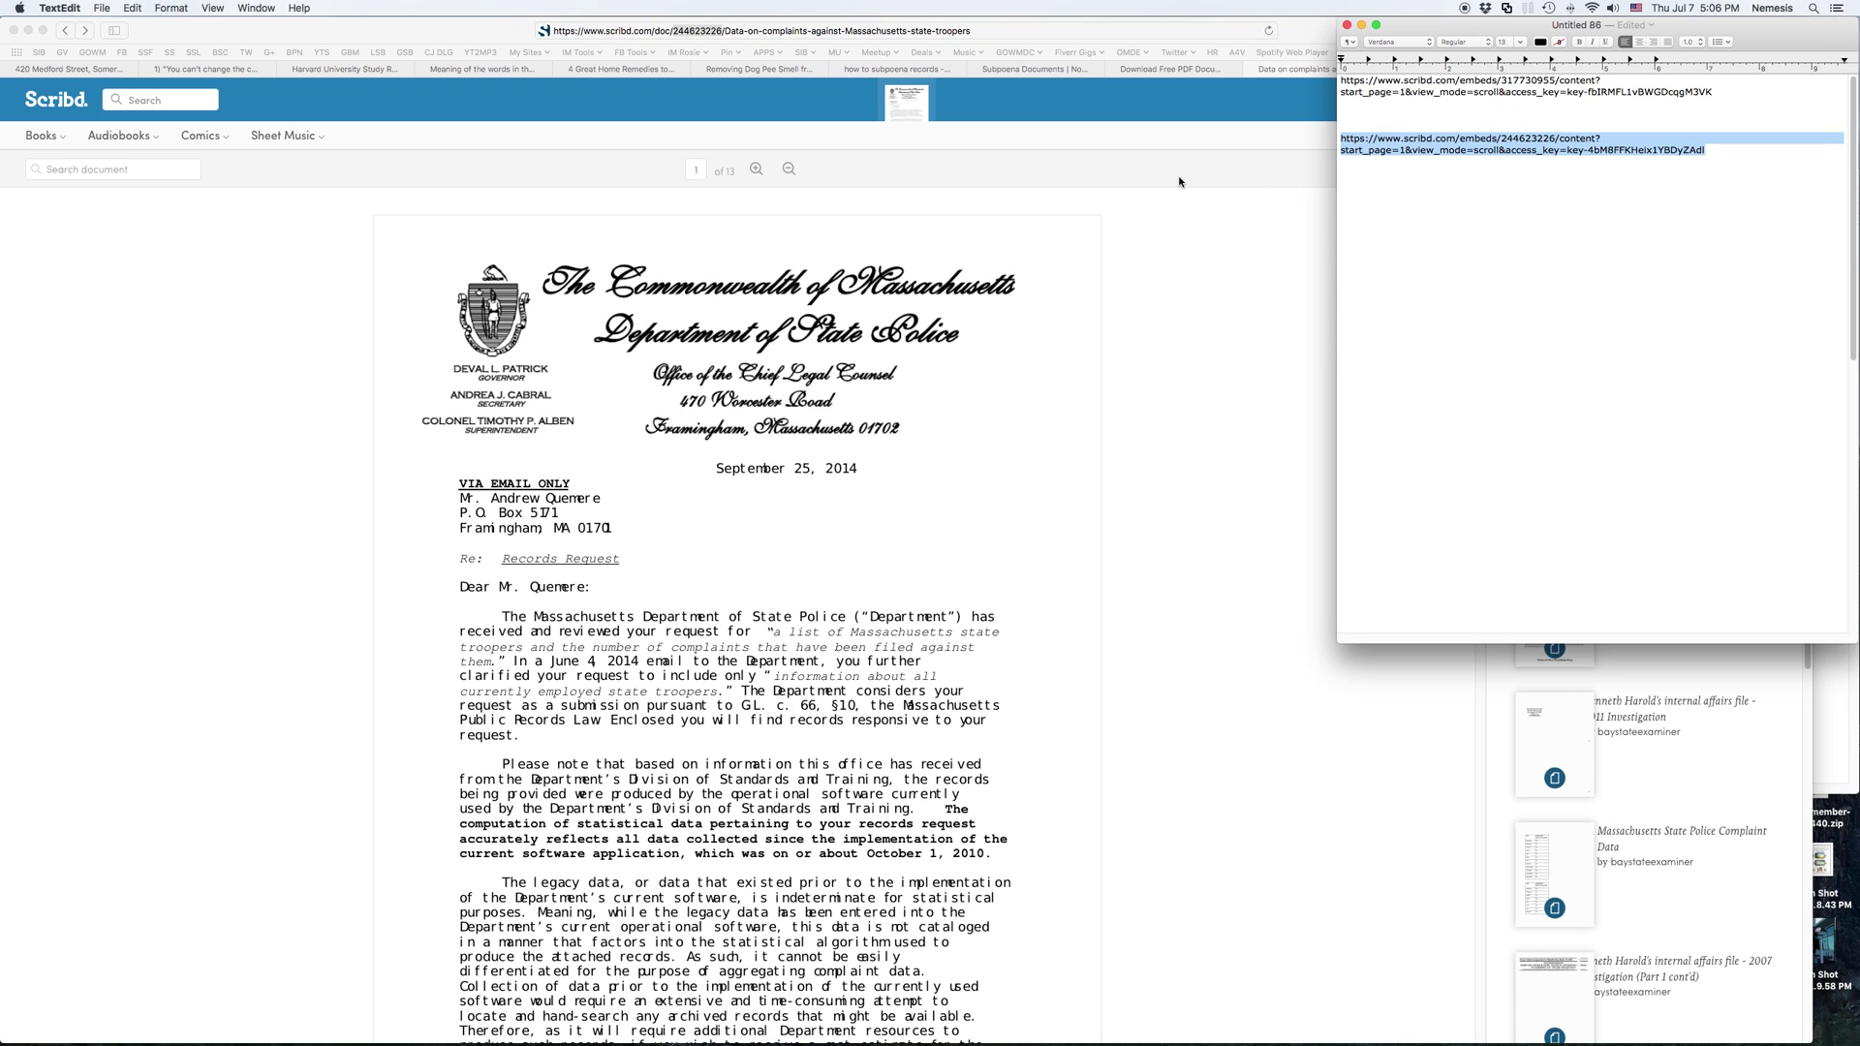
# Load the edited embed URL in a new Safari tab
pyautogui.press('super+Tab')
pyautogui.click(1664, 41)
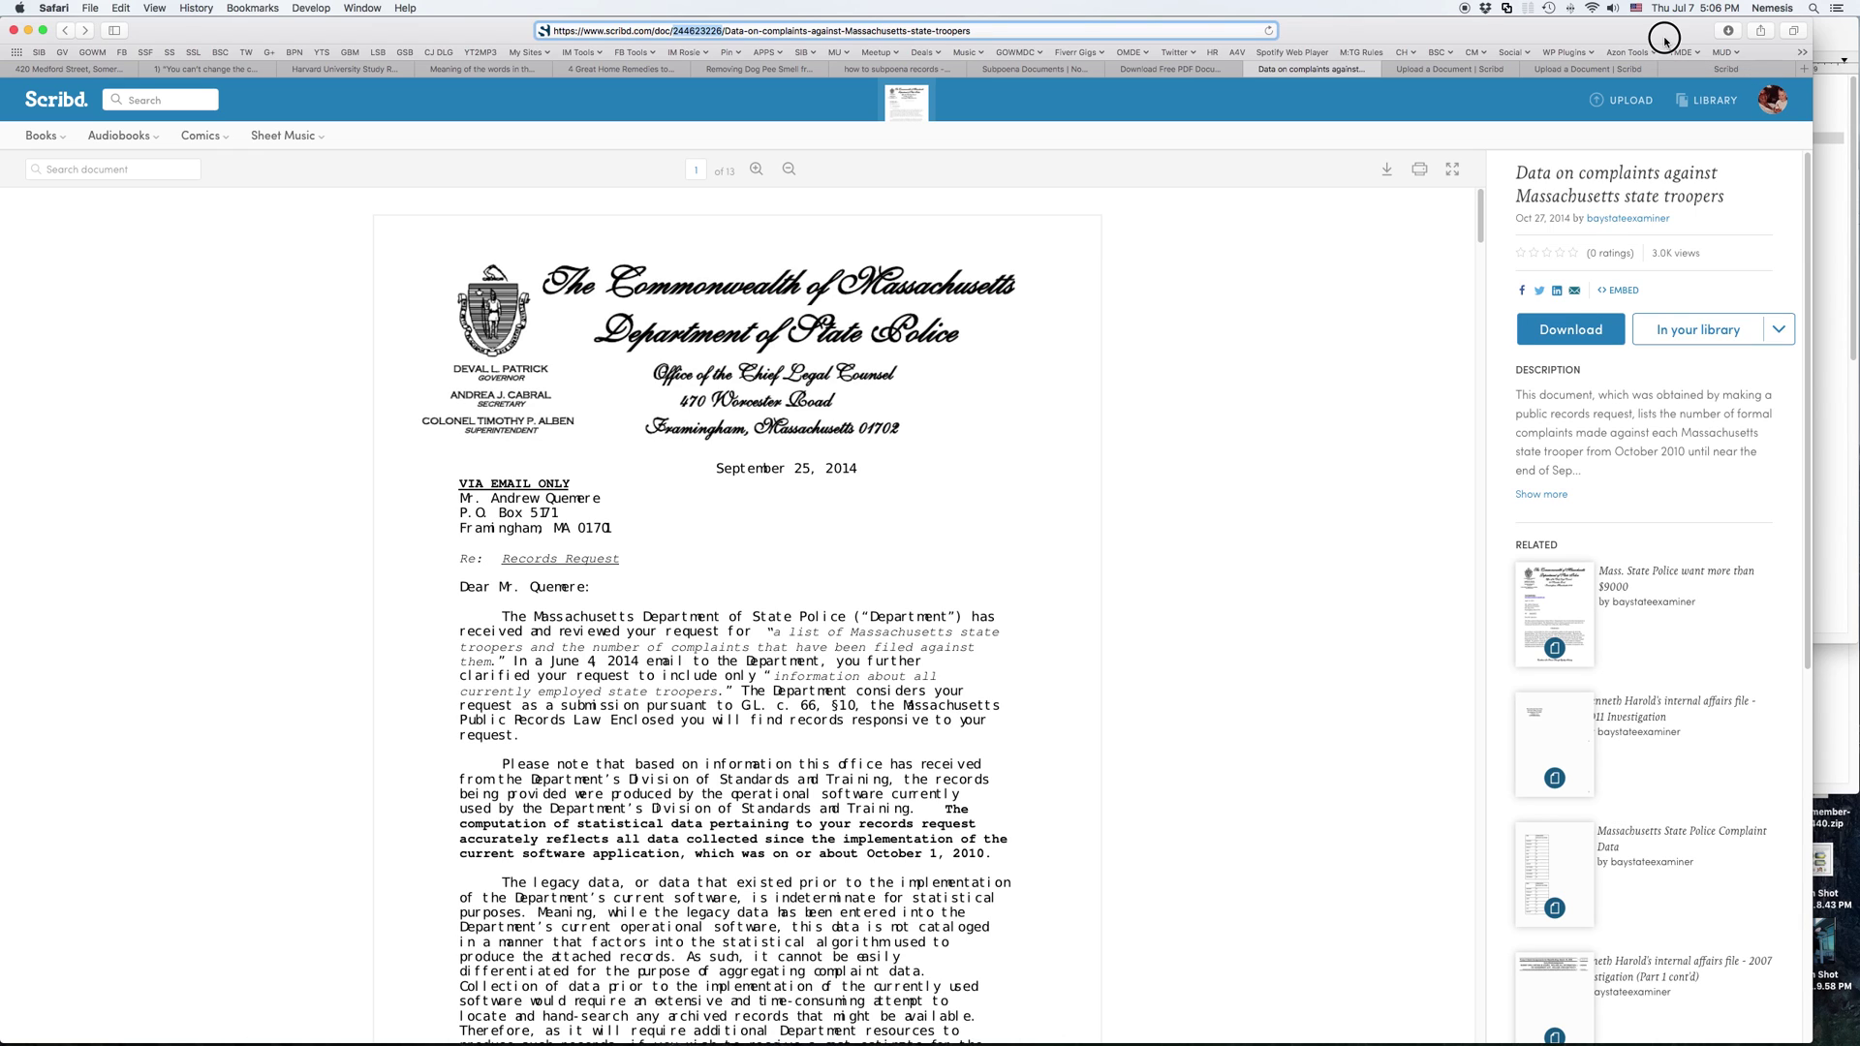
pyautogui.press('super+t')
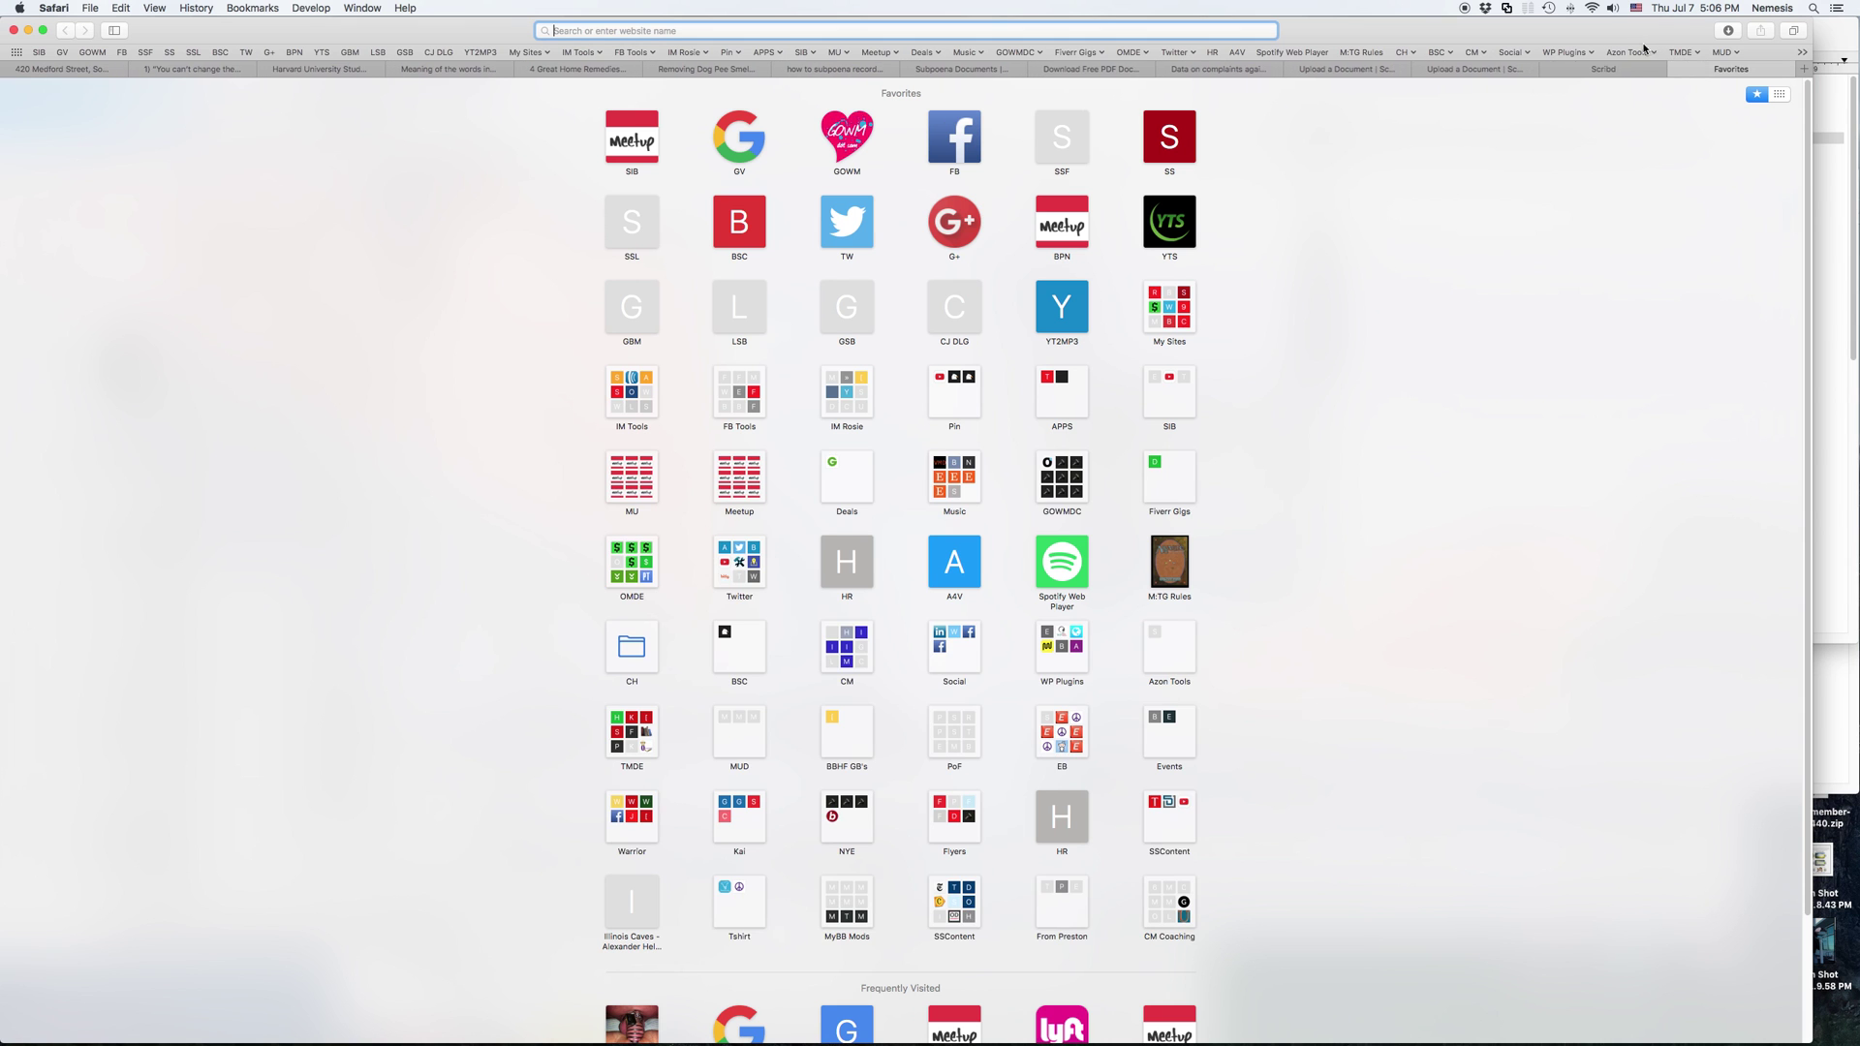
pyautogui.press('super+v')
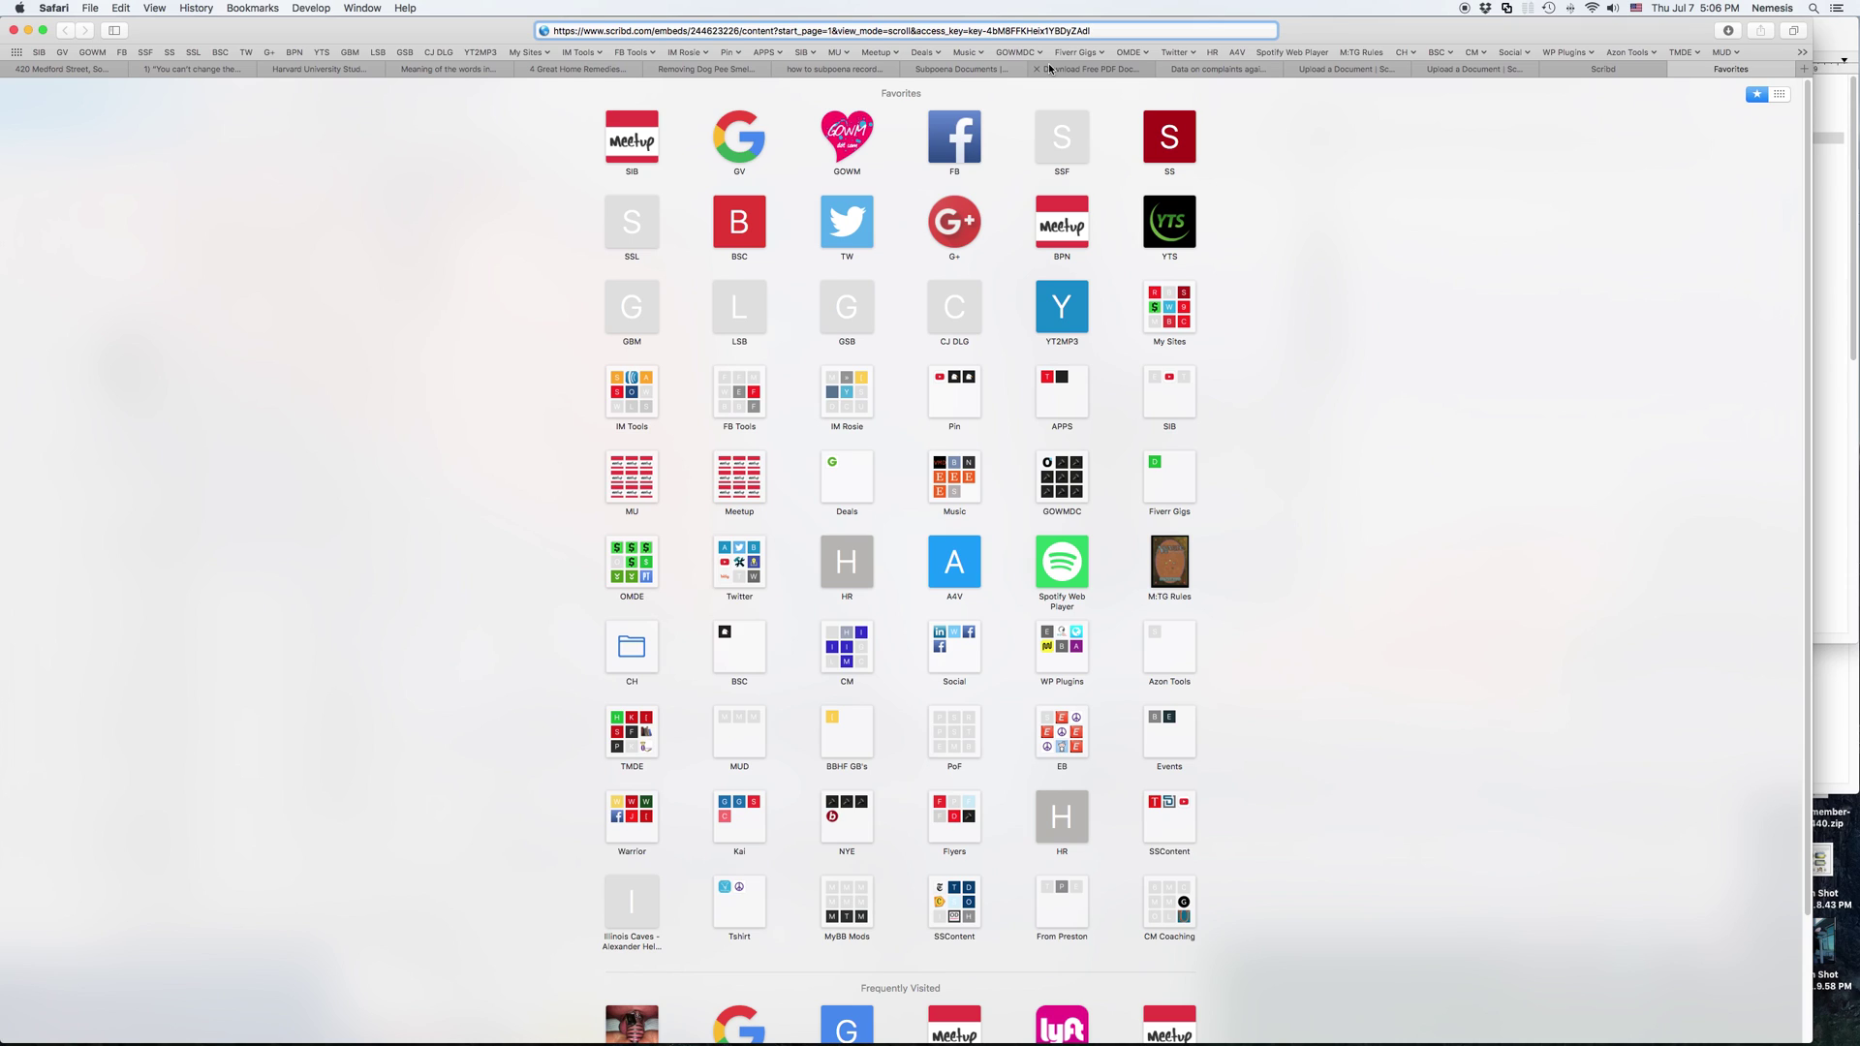
pyautogui.press('Return')
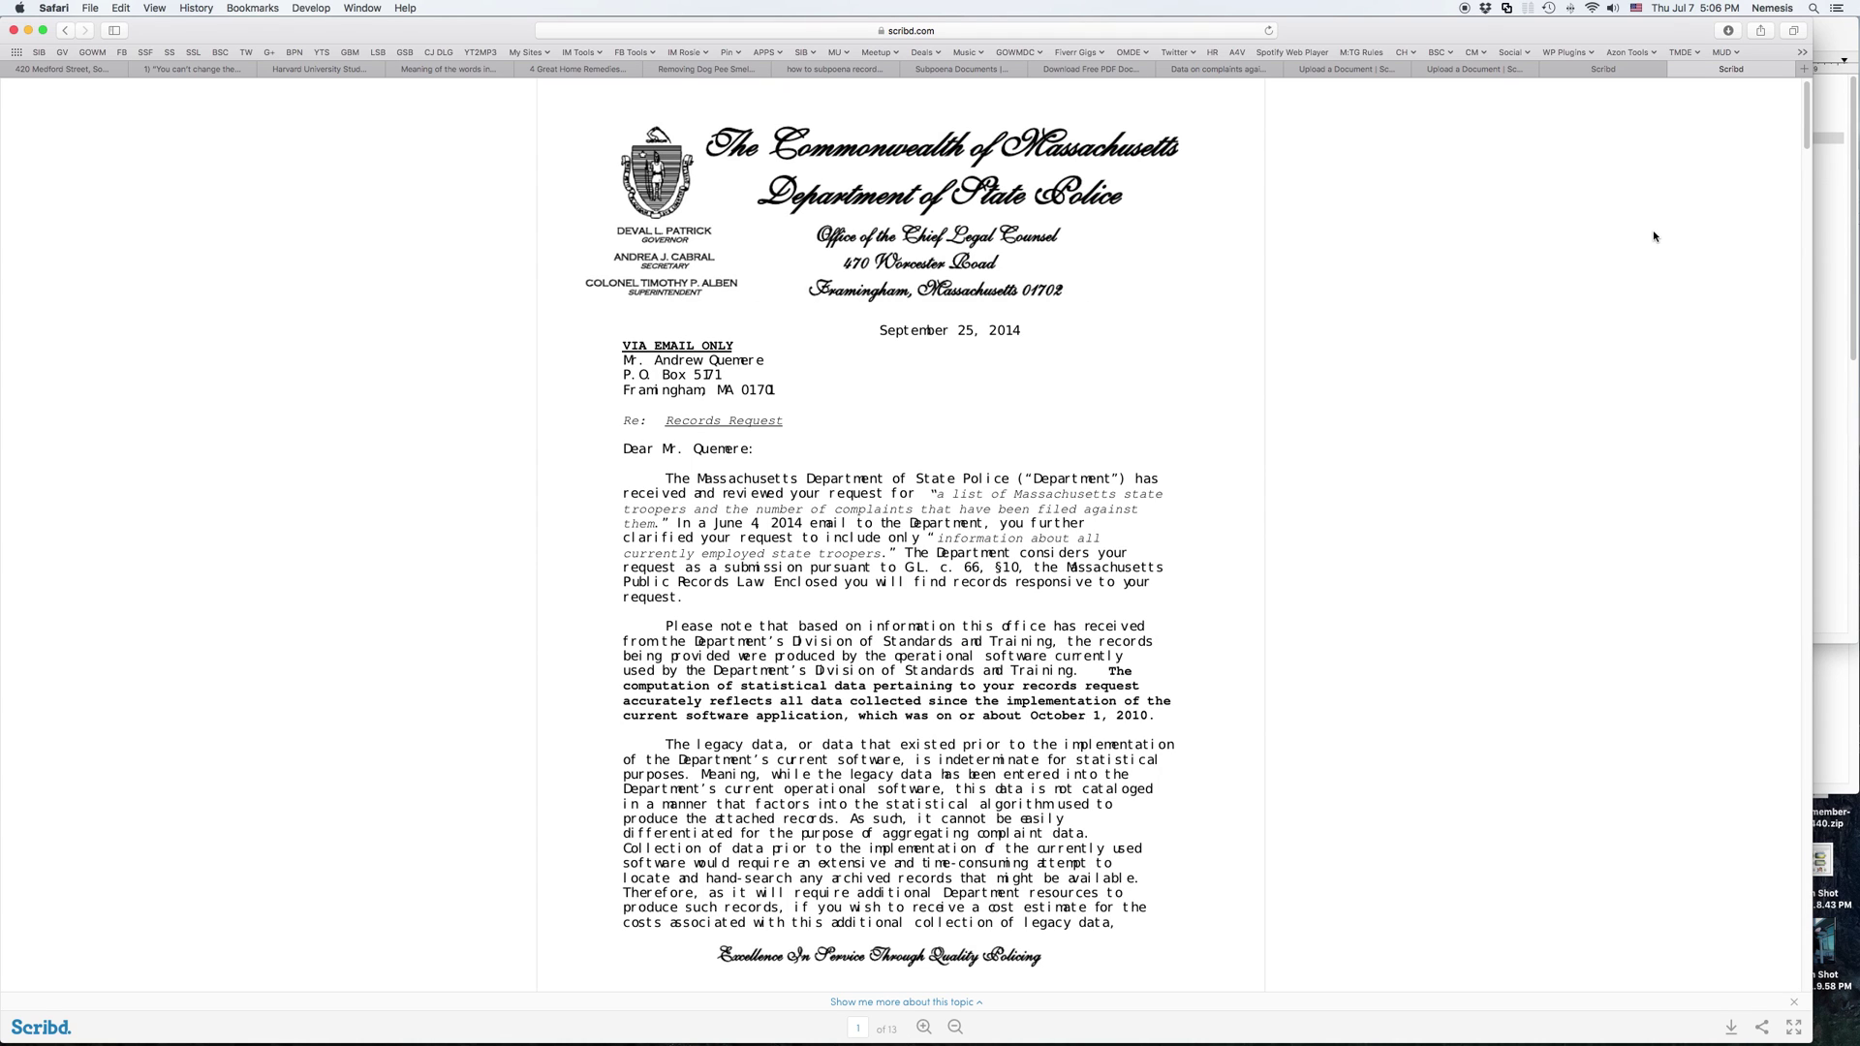
# Print the embedded letter with Save as PDF to the Desktop as Test
pyautogui.press('super+p')
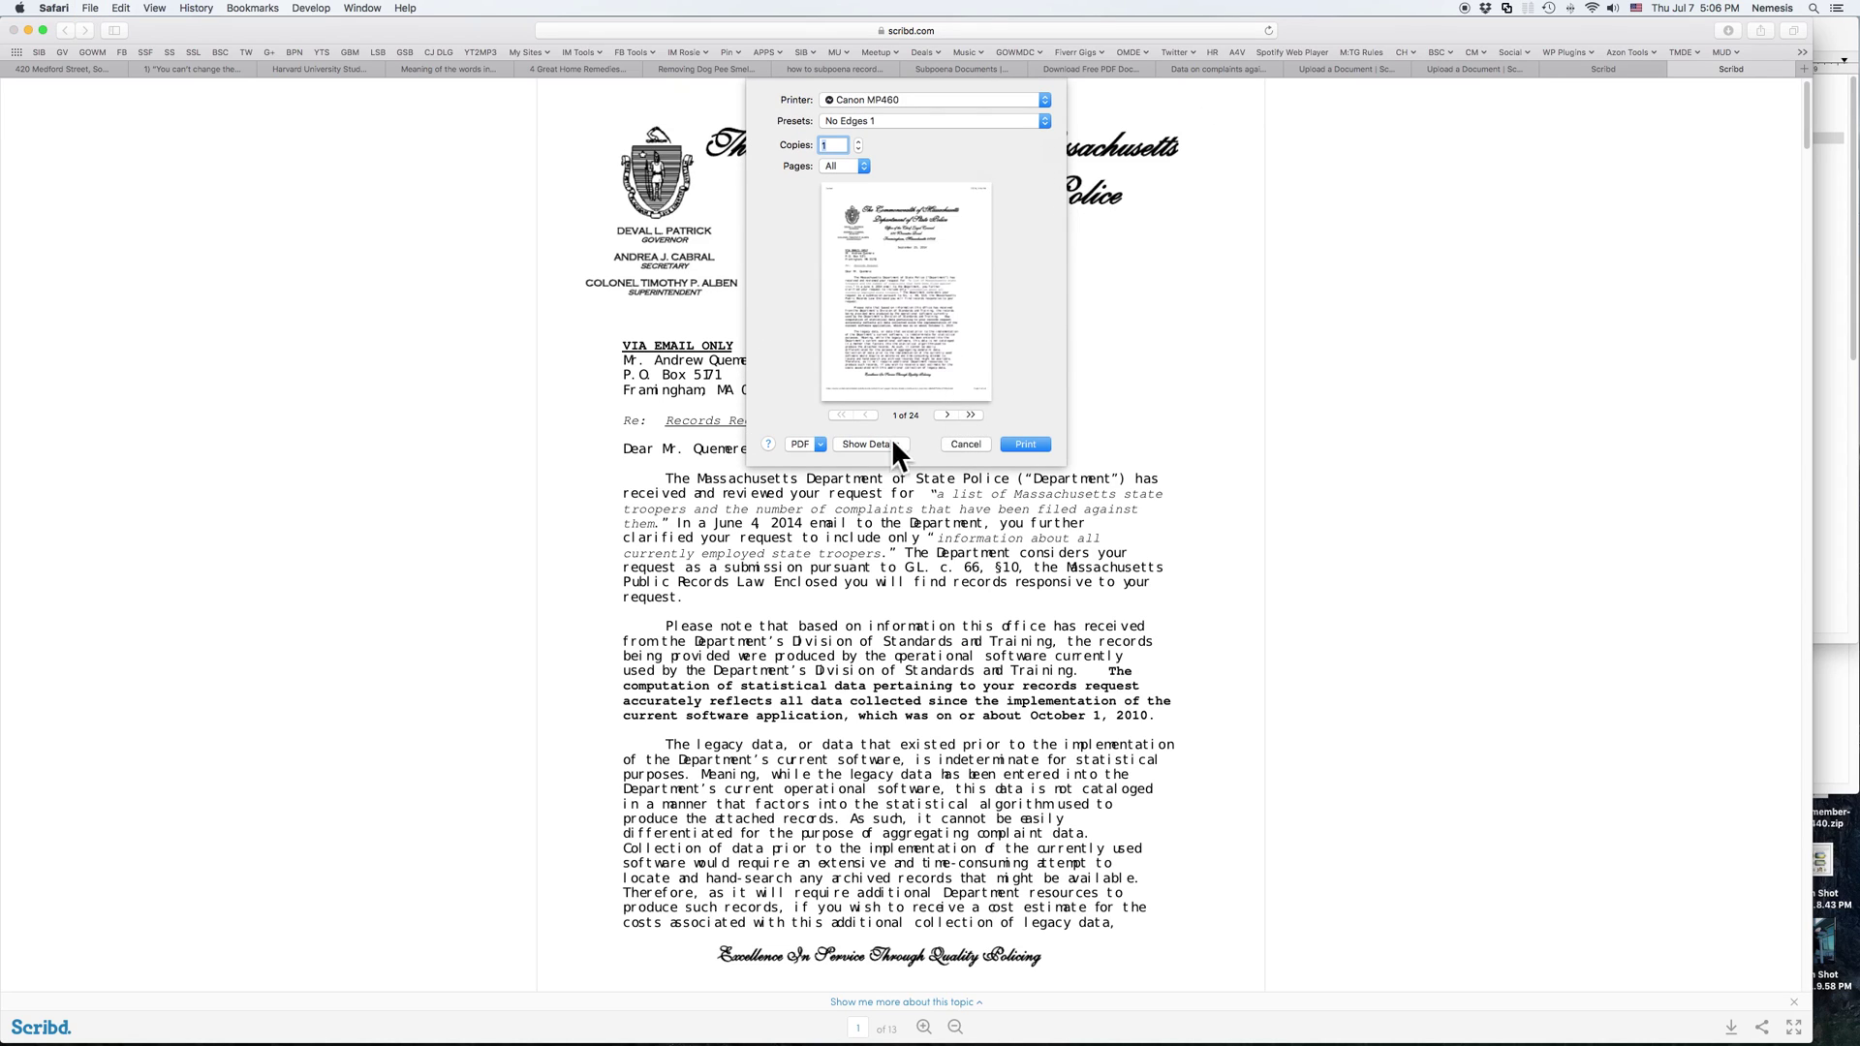
pyautogui.click(798, 447)
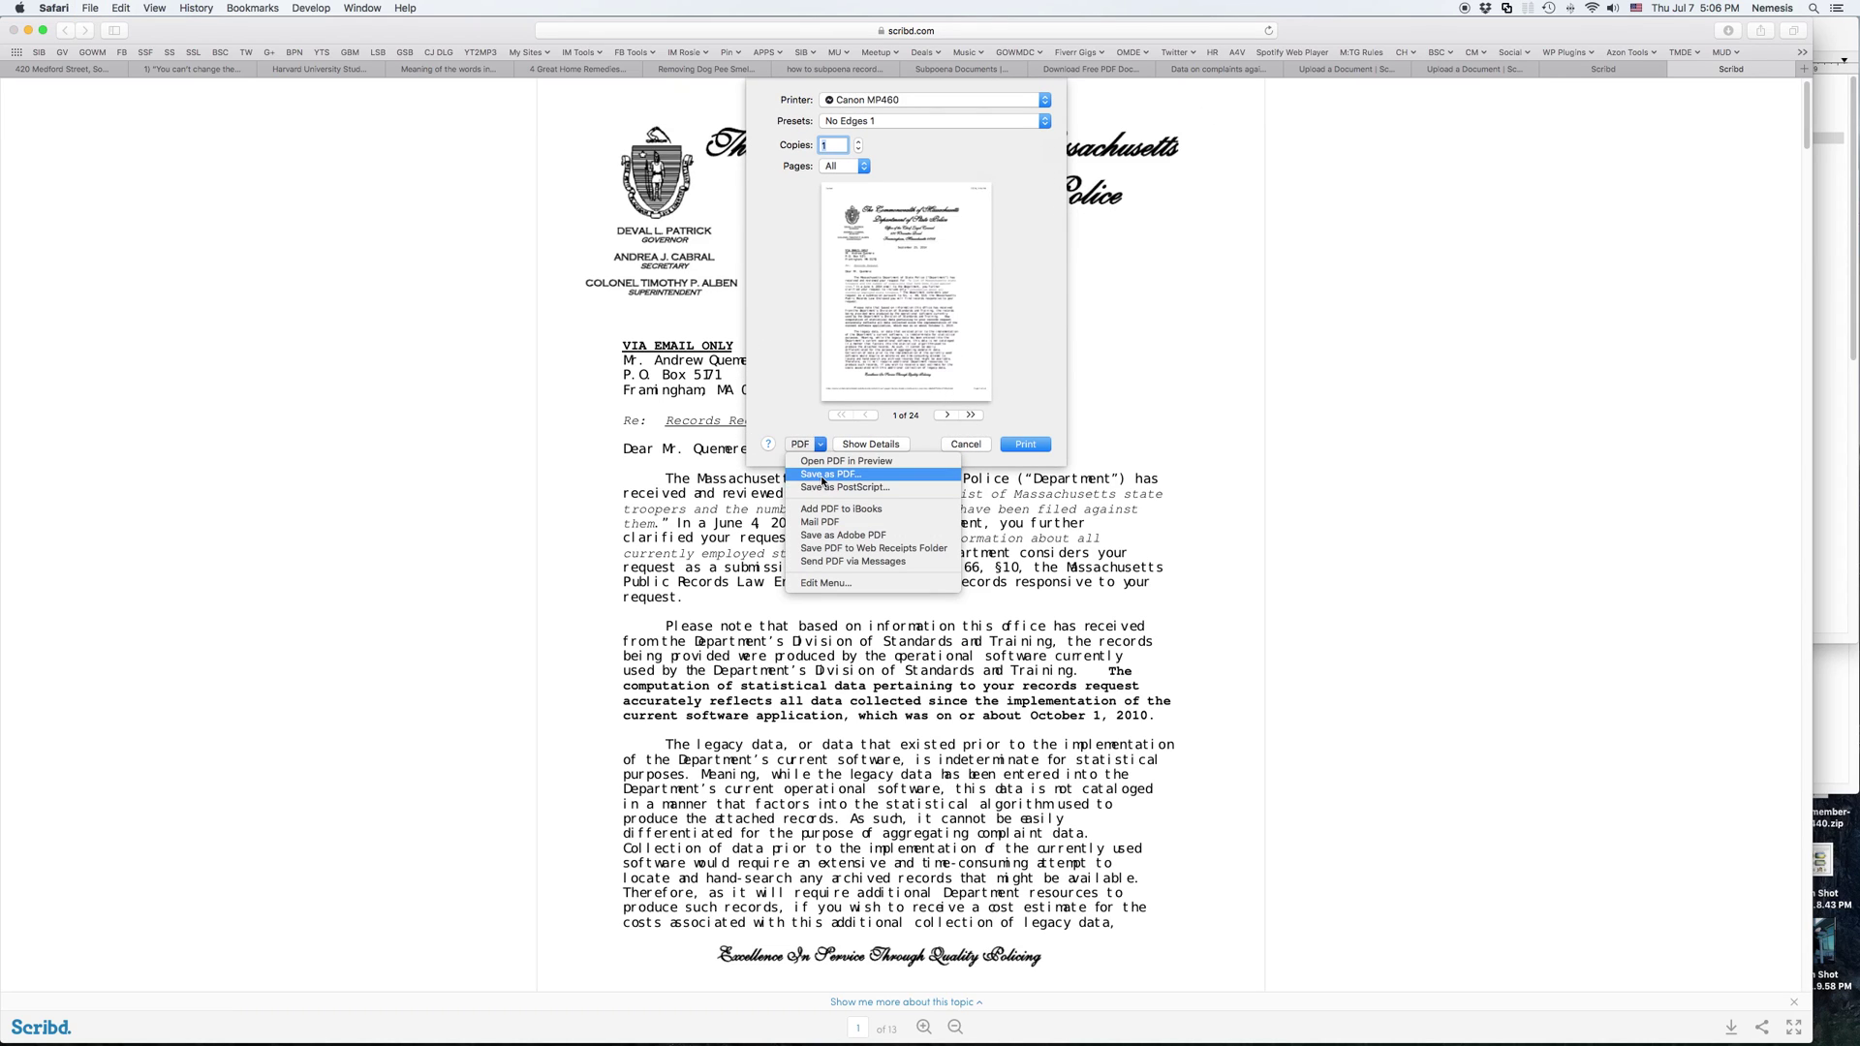
pyautogui.click(822, 482)
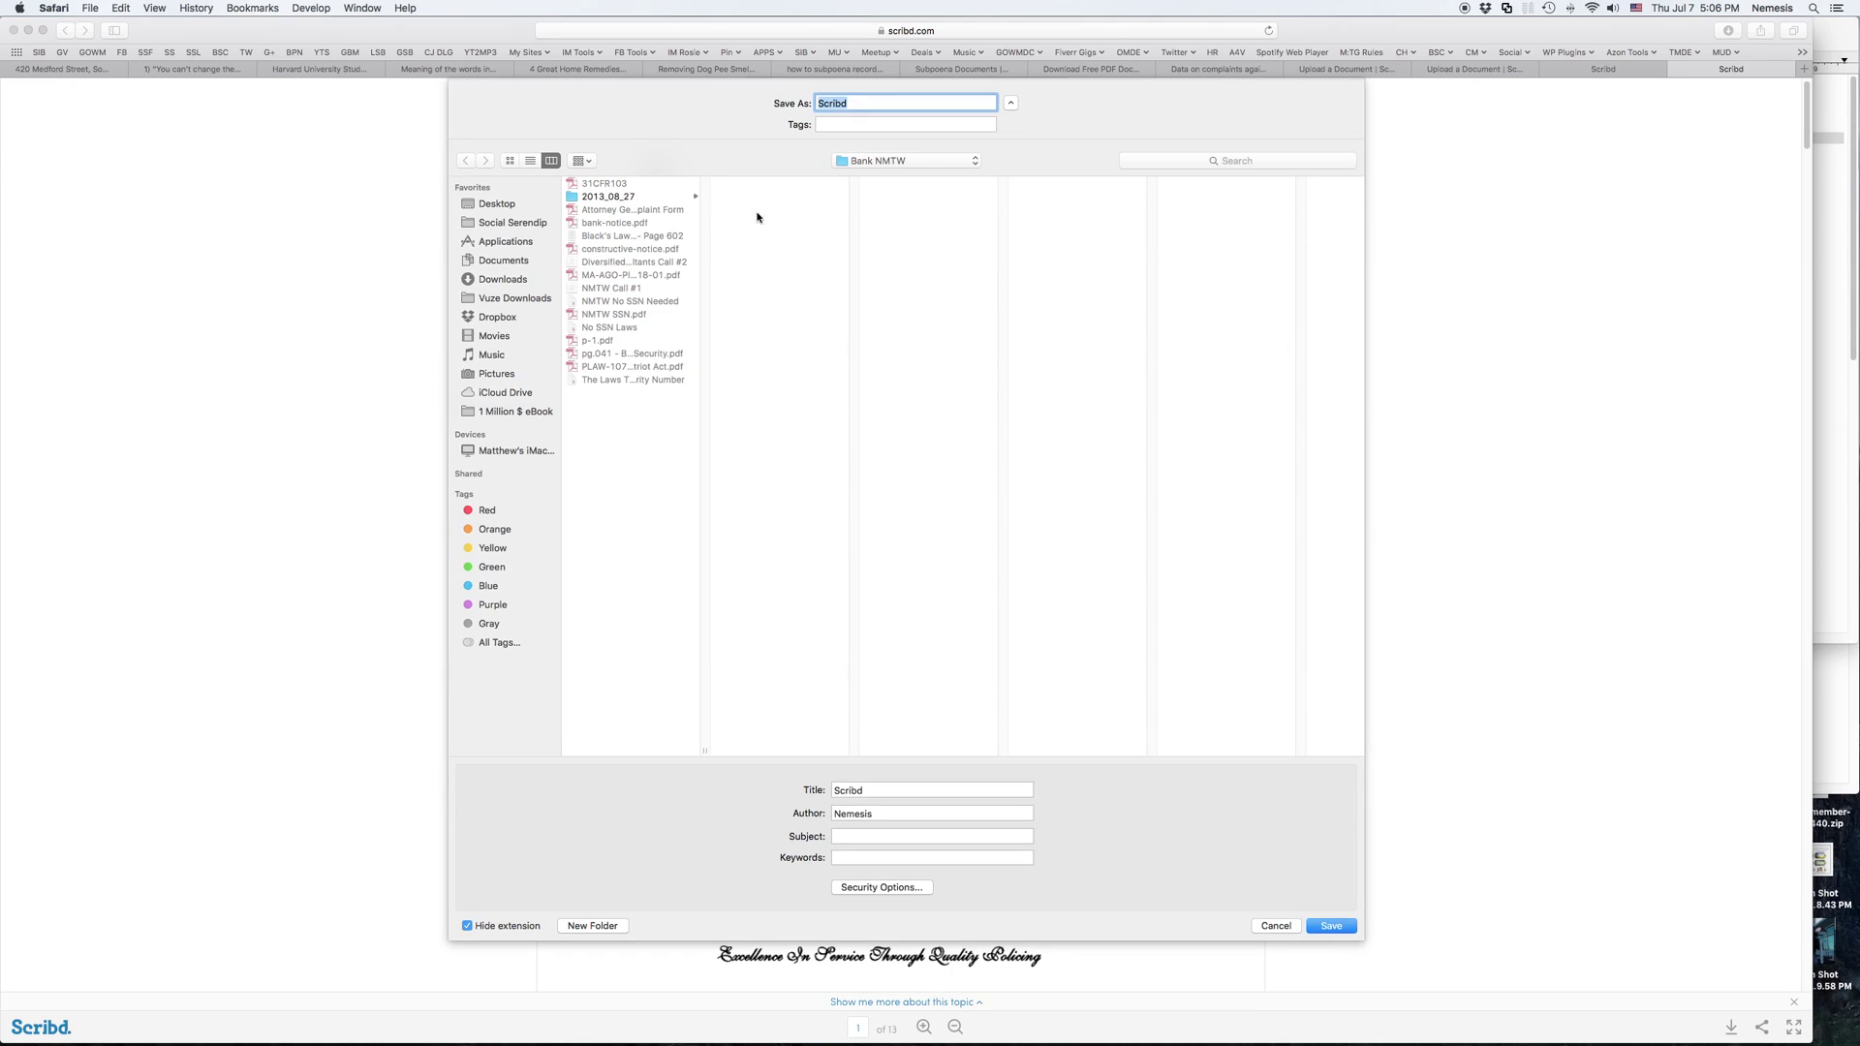
pyautogui.press('super+shift+d')
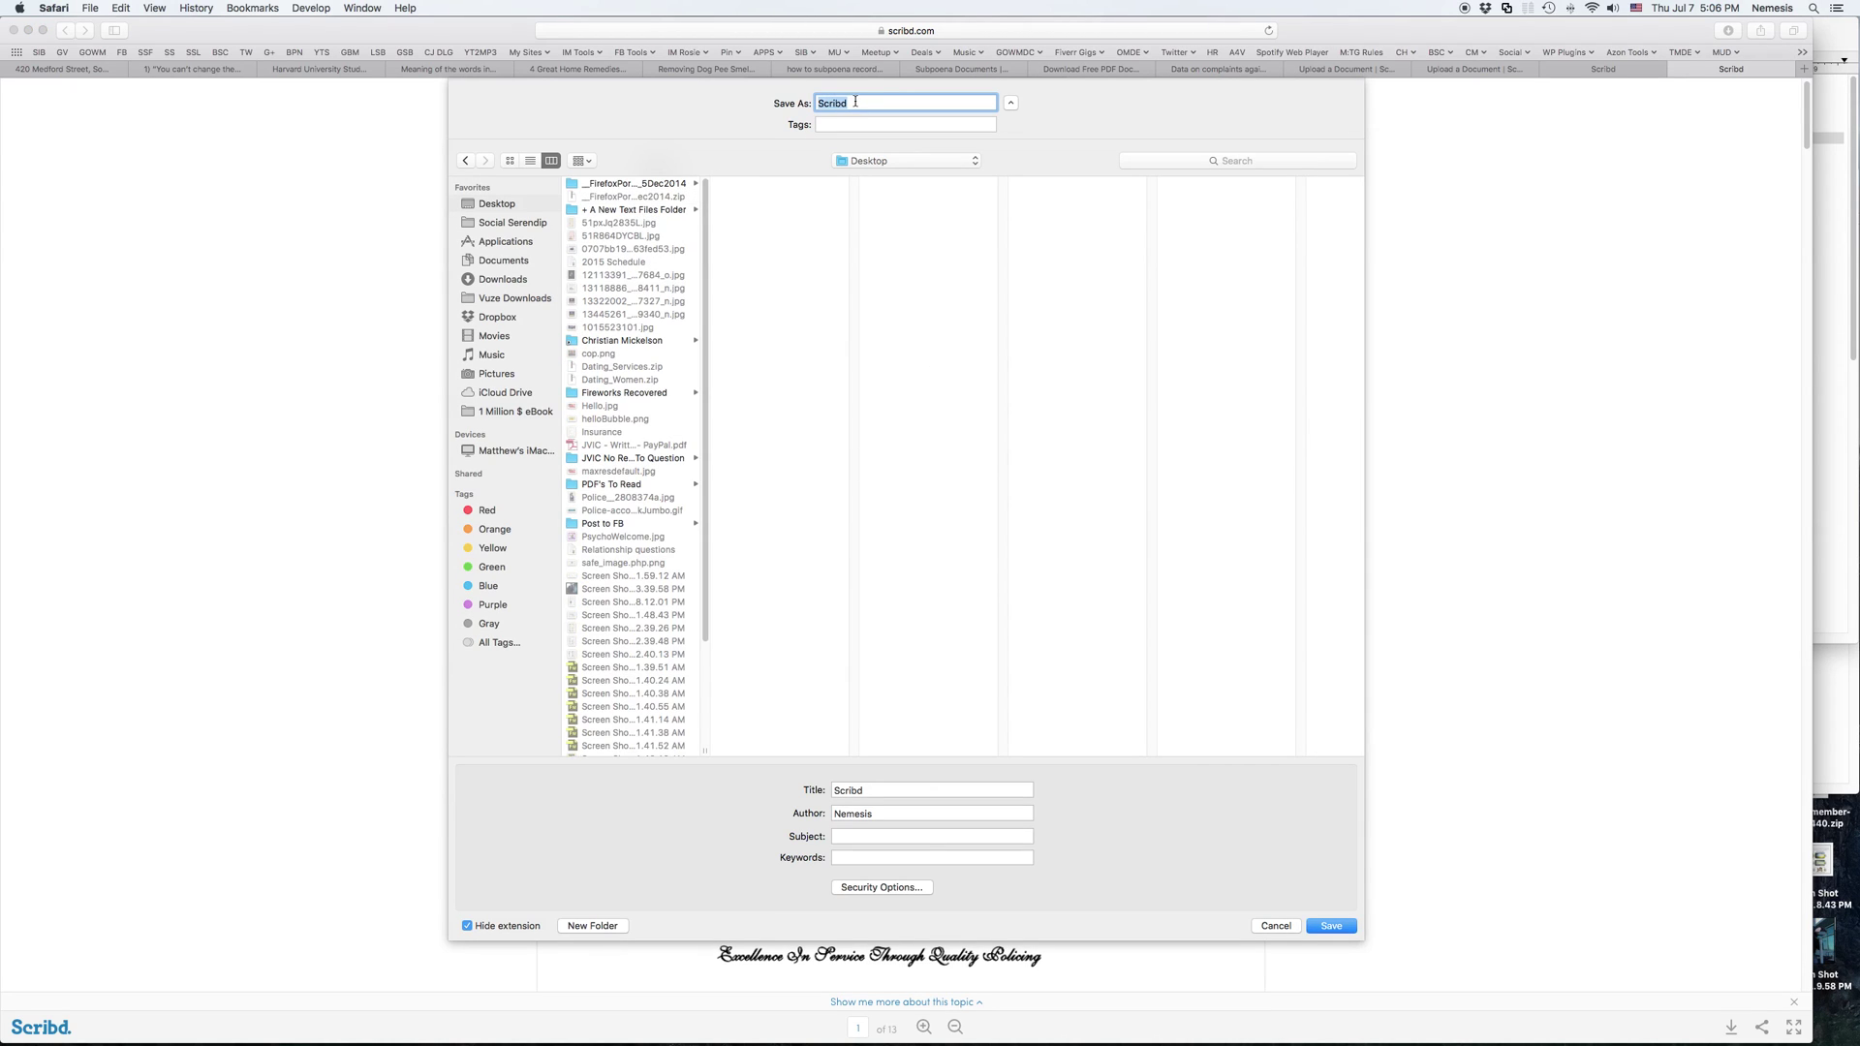
pyautogui.write('Test')
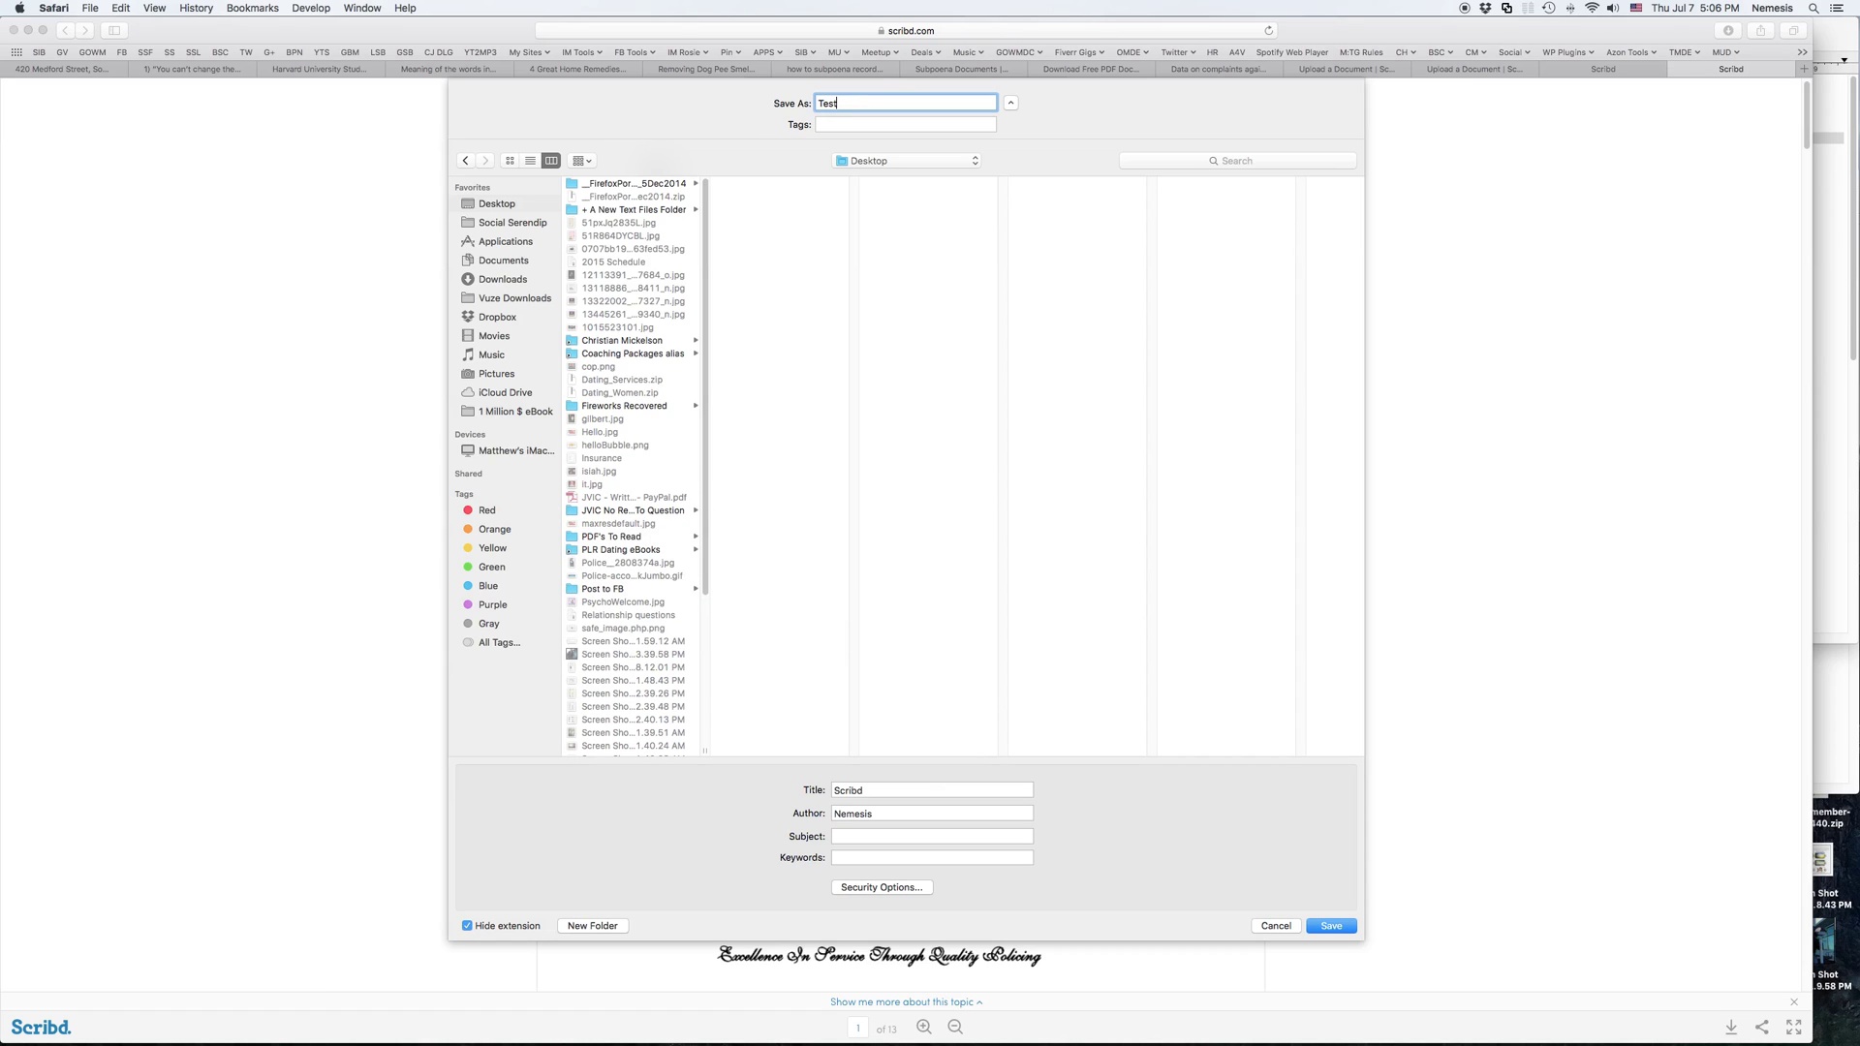
pyautogui.press('Return')
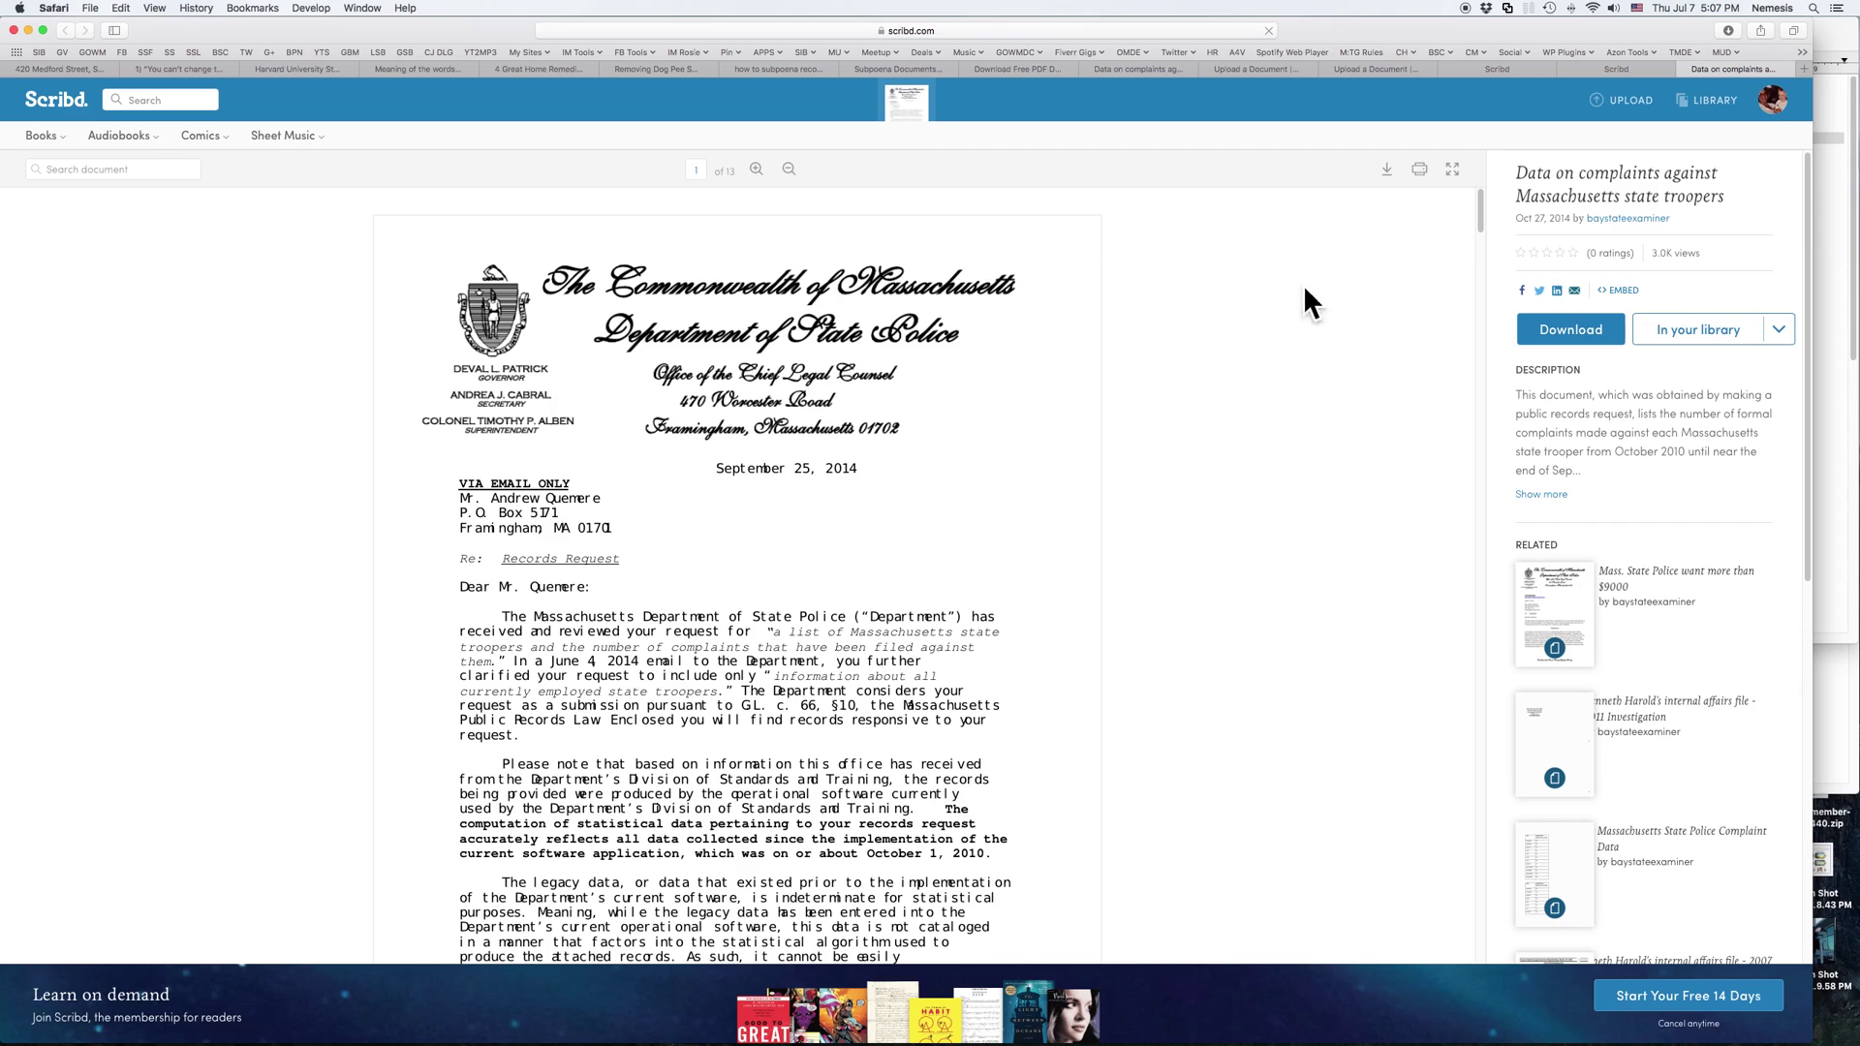
# Download the state-troopers complaints document as a 322 KB PDF, then show the desktop
pyautogui.click(1563, 329)
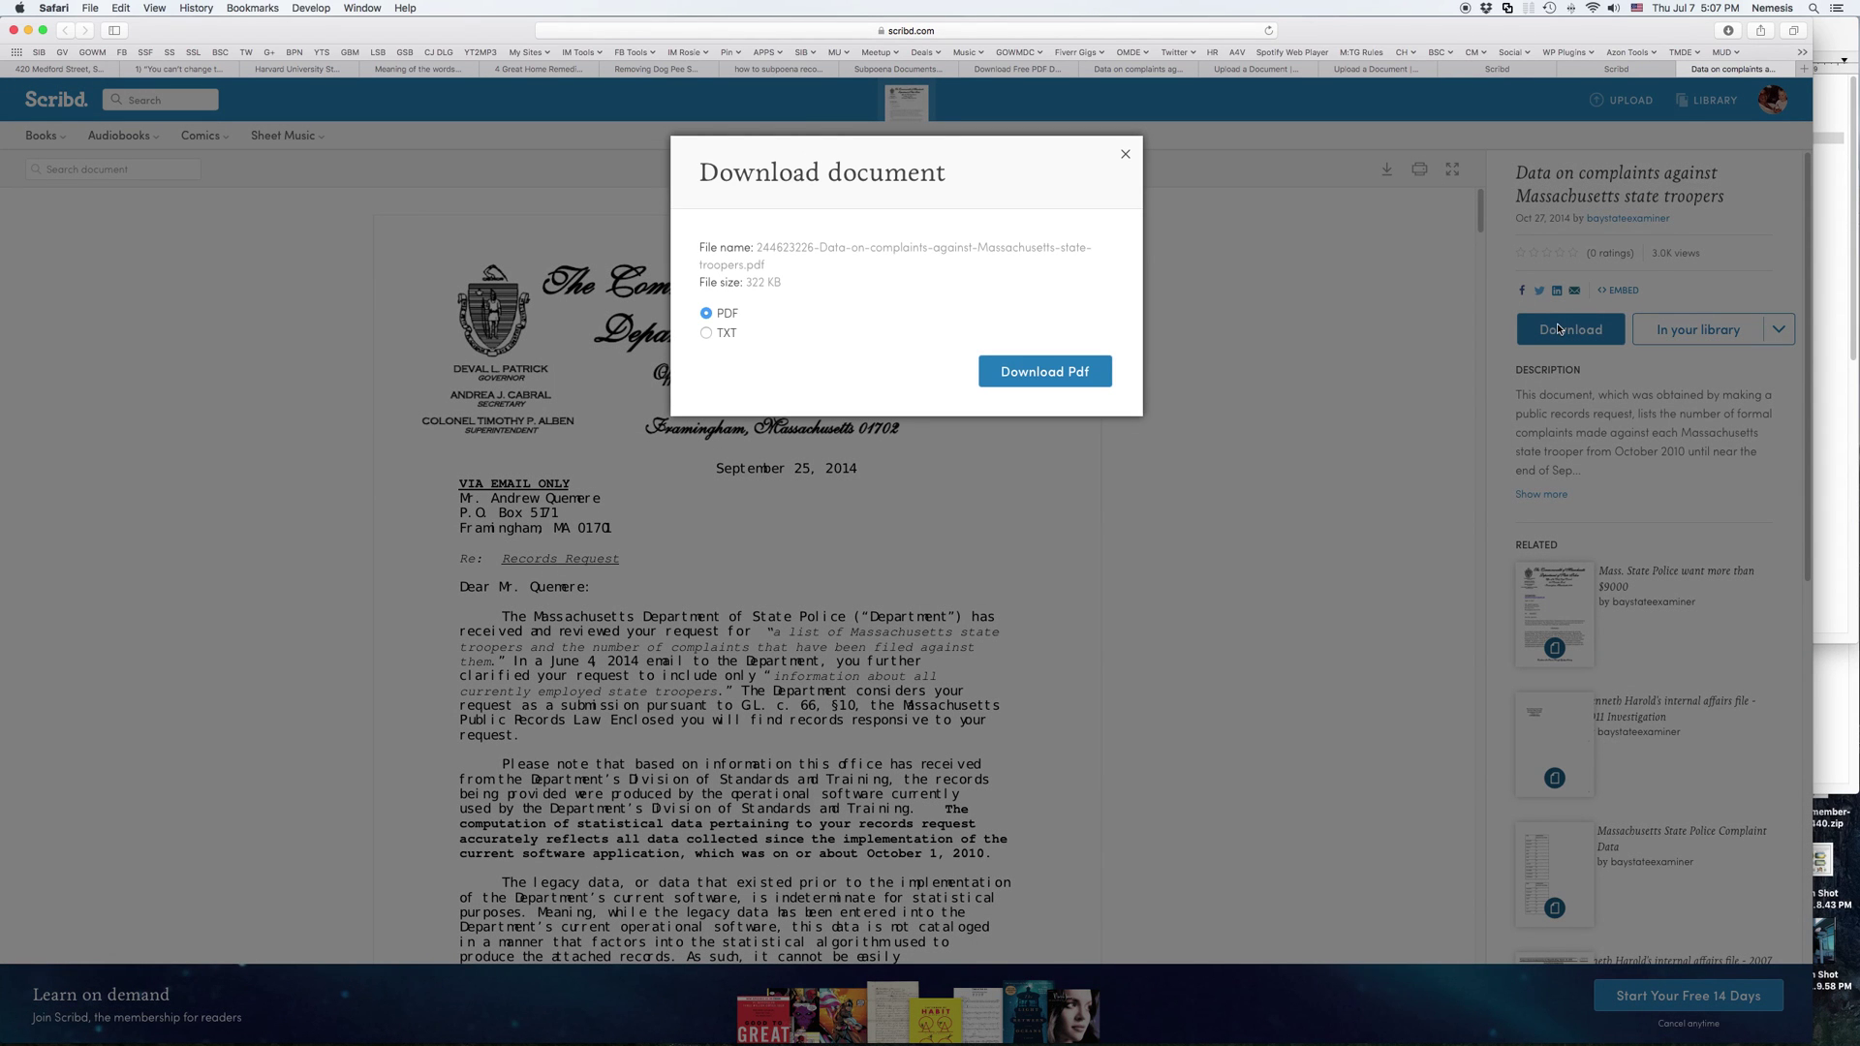
pyautogui.click(1046, 374)
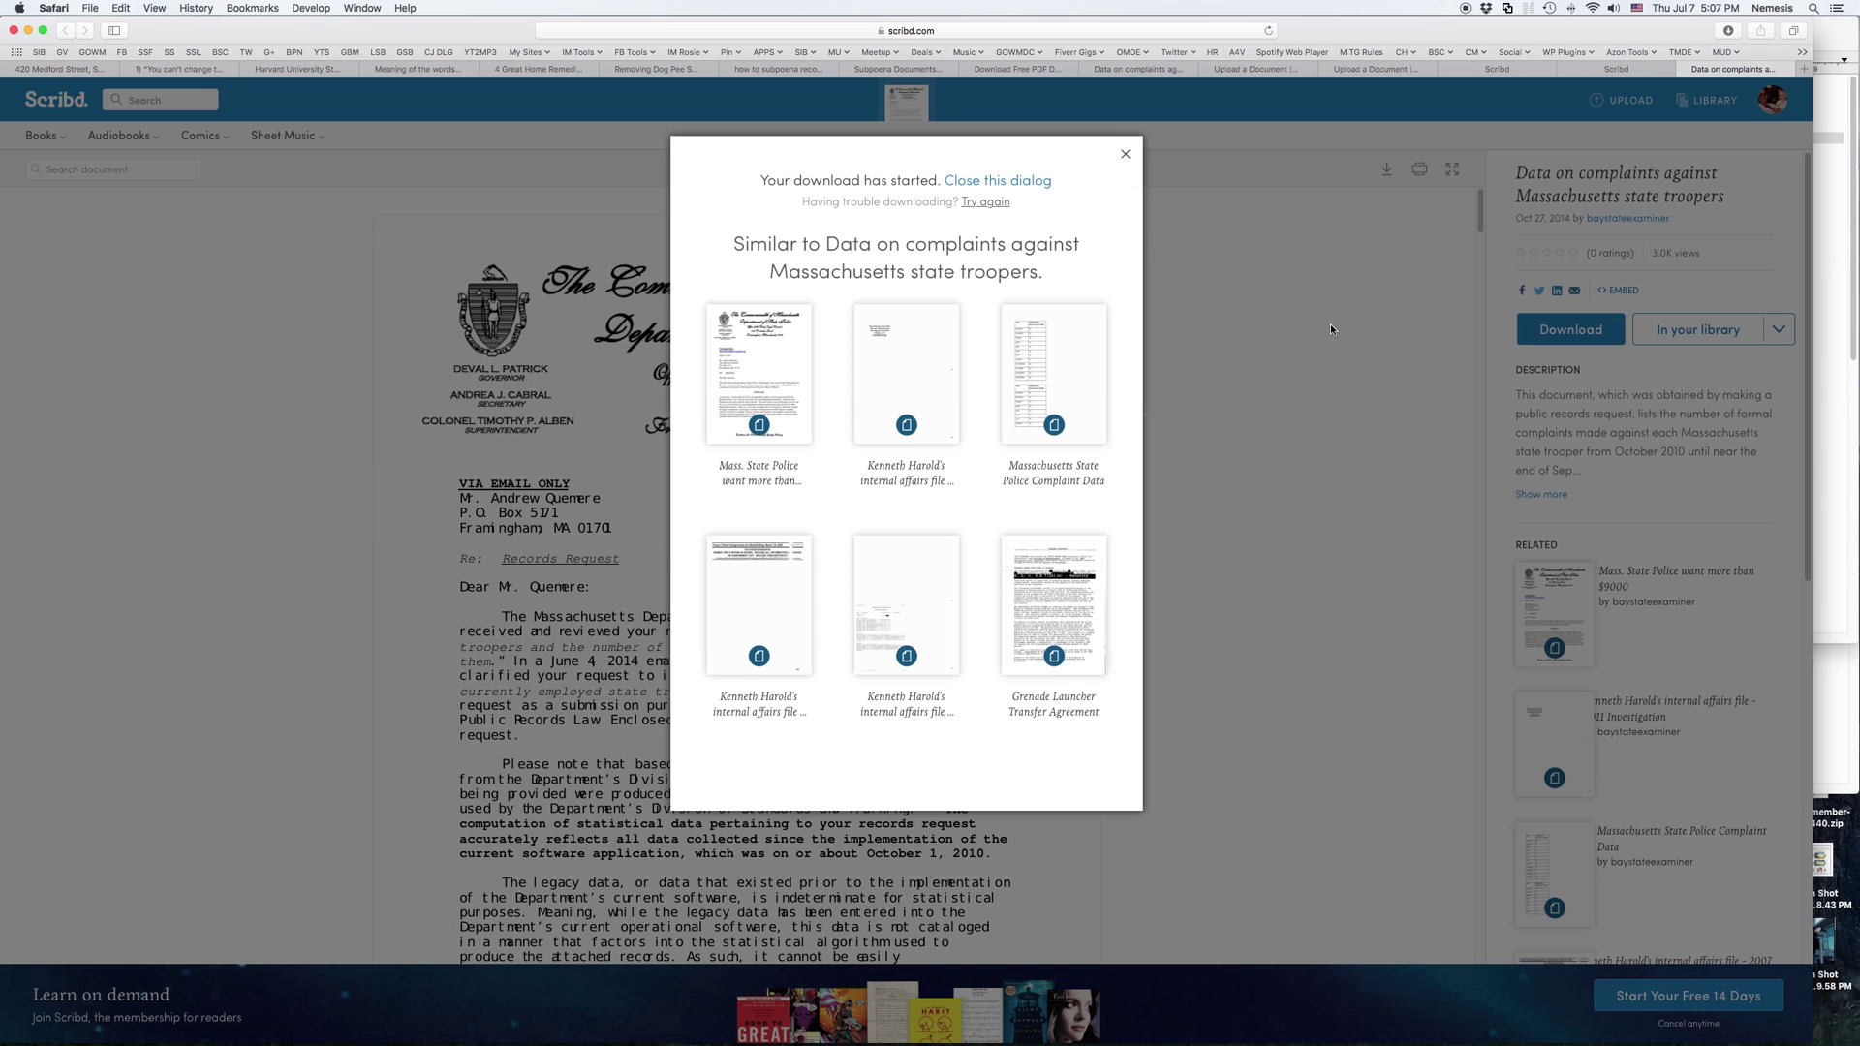
pyautogui.press('F11')
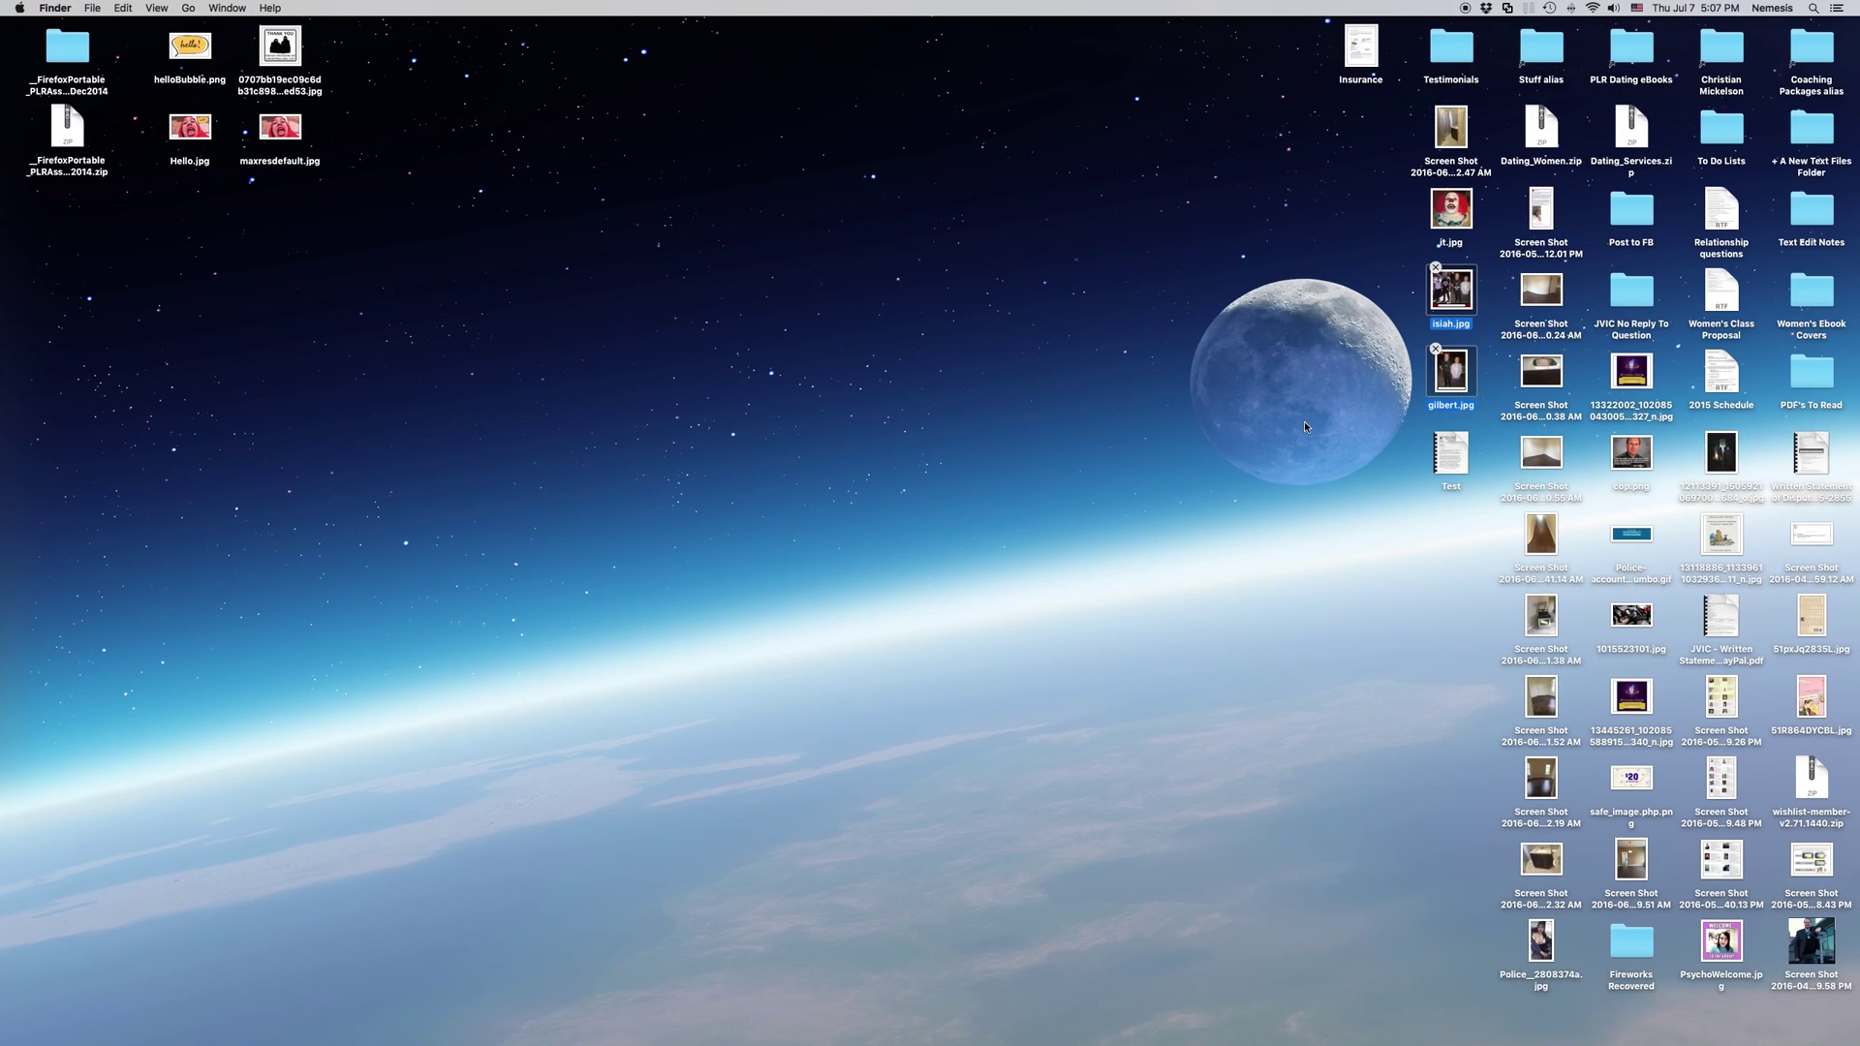
# Preview the Test PDF on the desktop in Quick Look and scroll through its pages
pyautogui.click(1452, 457)
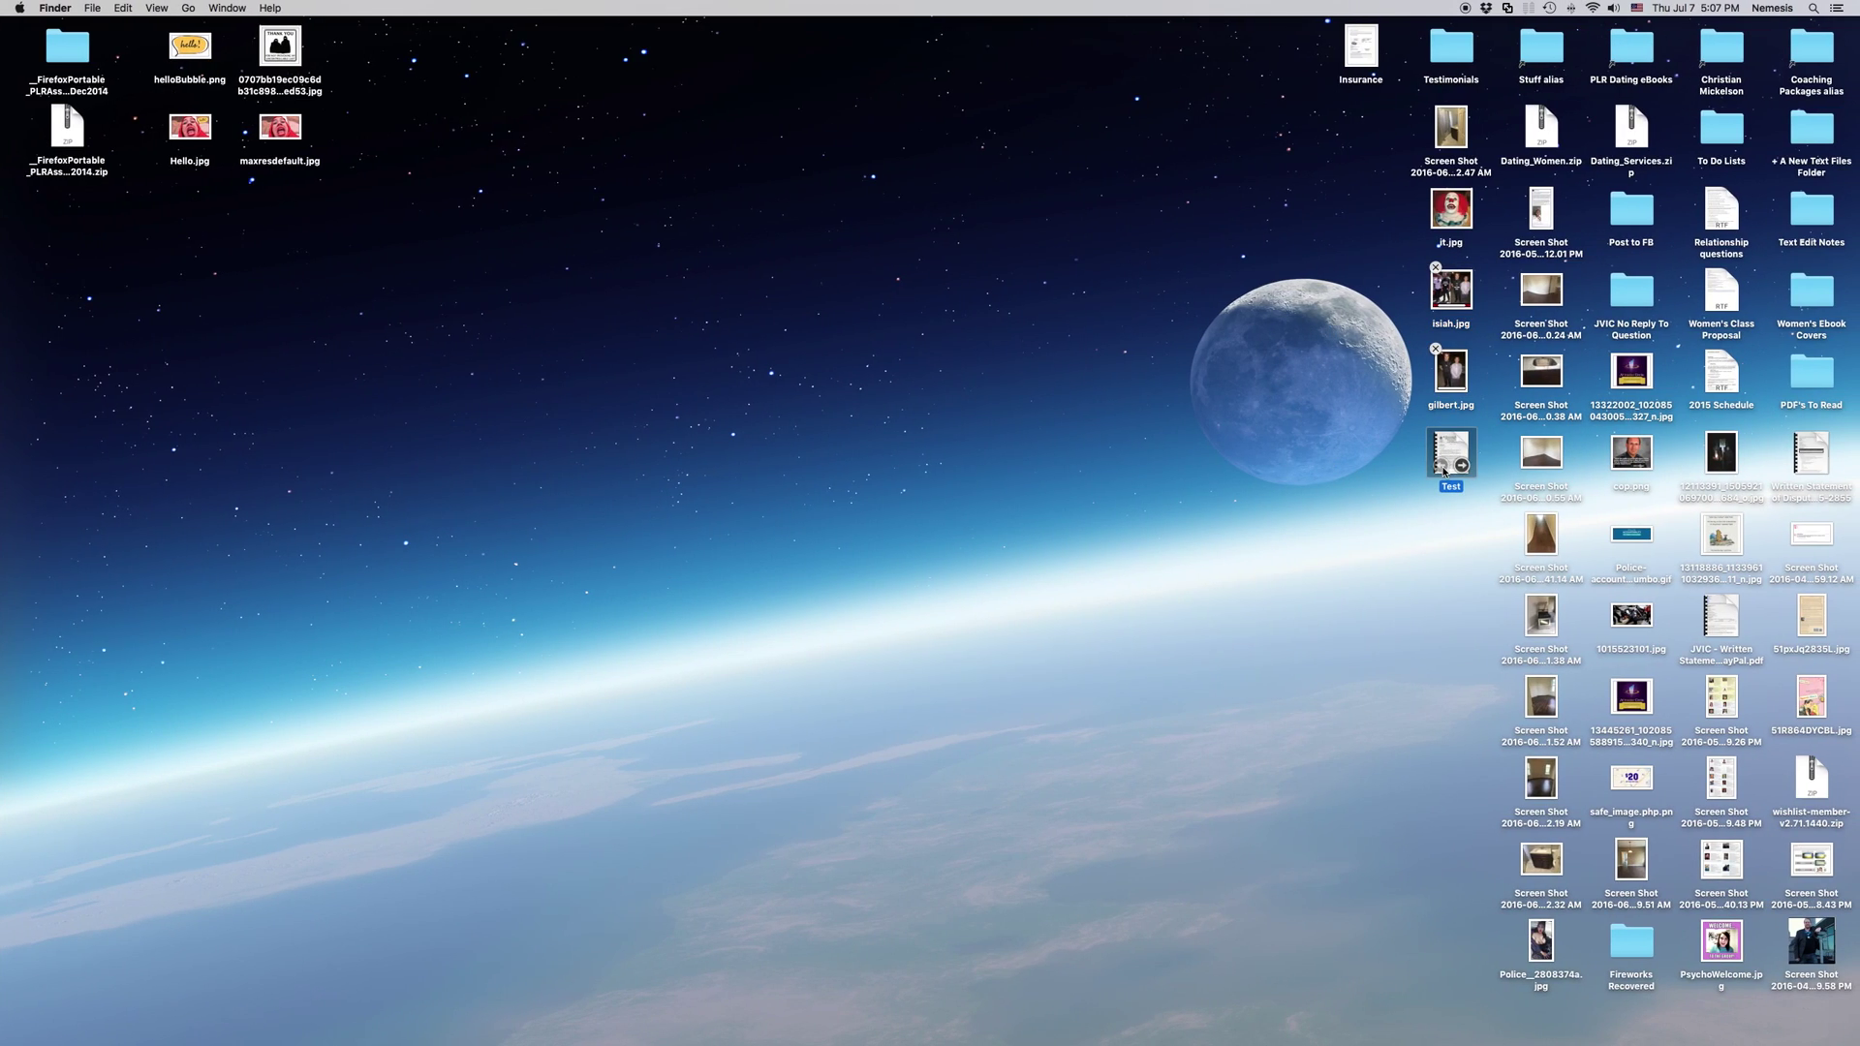
pyautogui.press('space')
pyautogui.scroll(-20, 1169, 429)
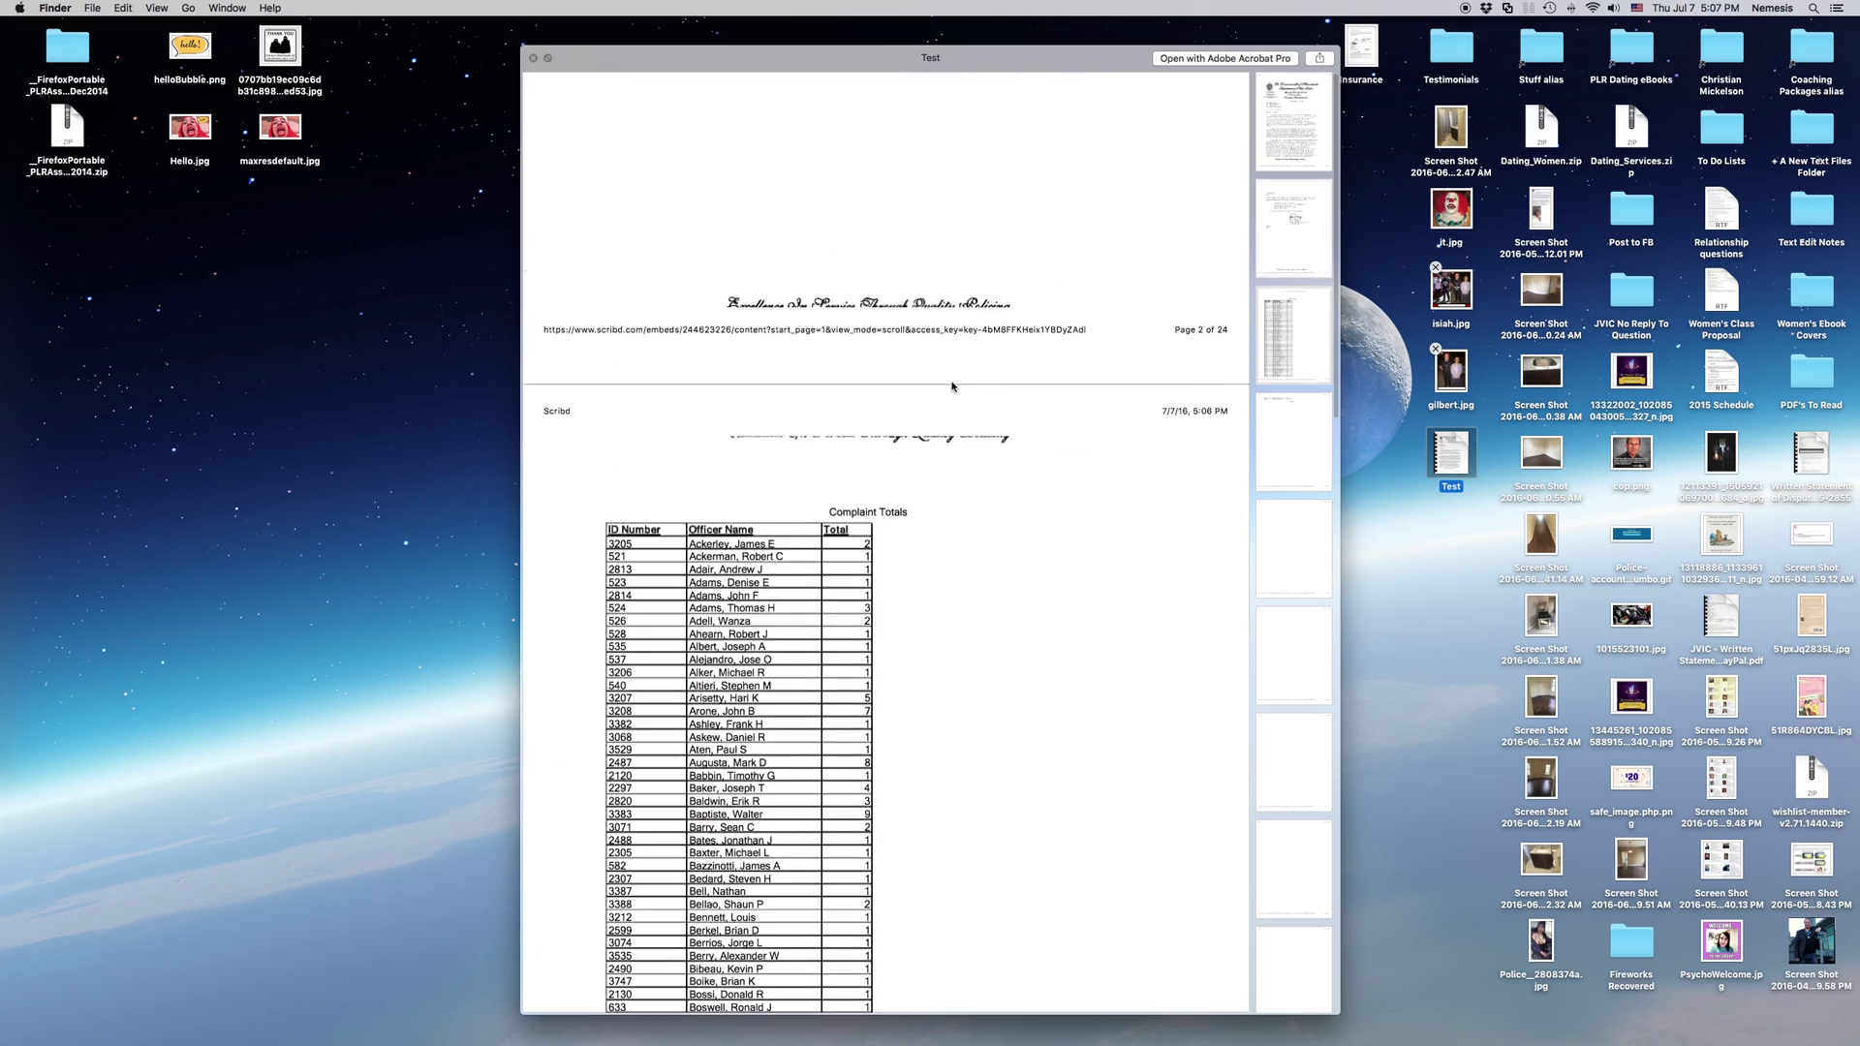
pyautogui.scroll(-10, 955, 430)
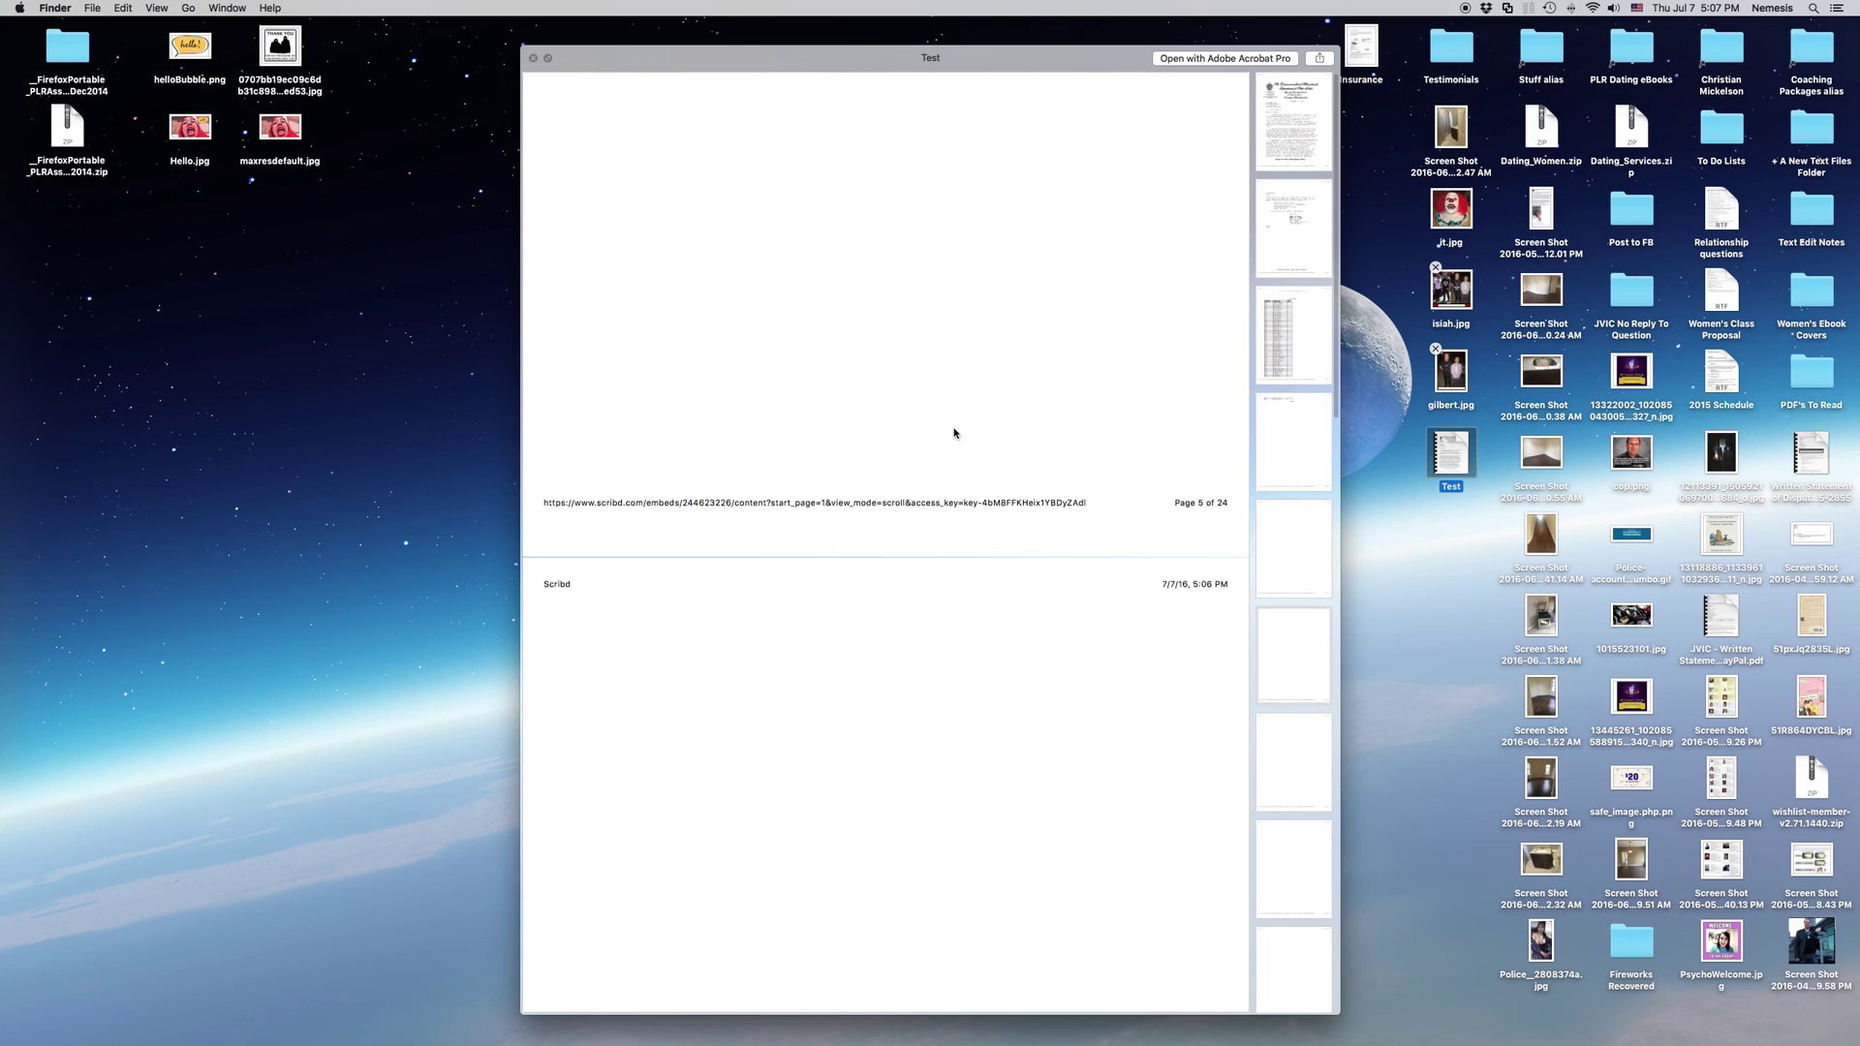
pyautogui.scroll(15, 954, 433)
pyautogui.press('space')
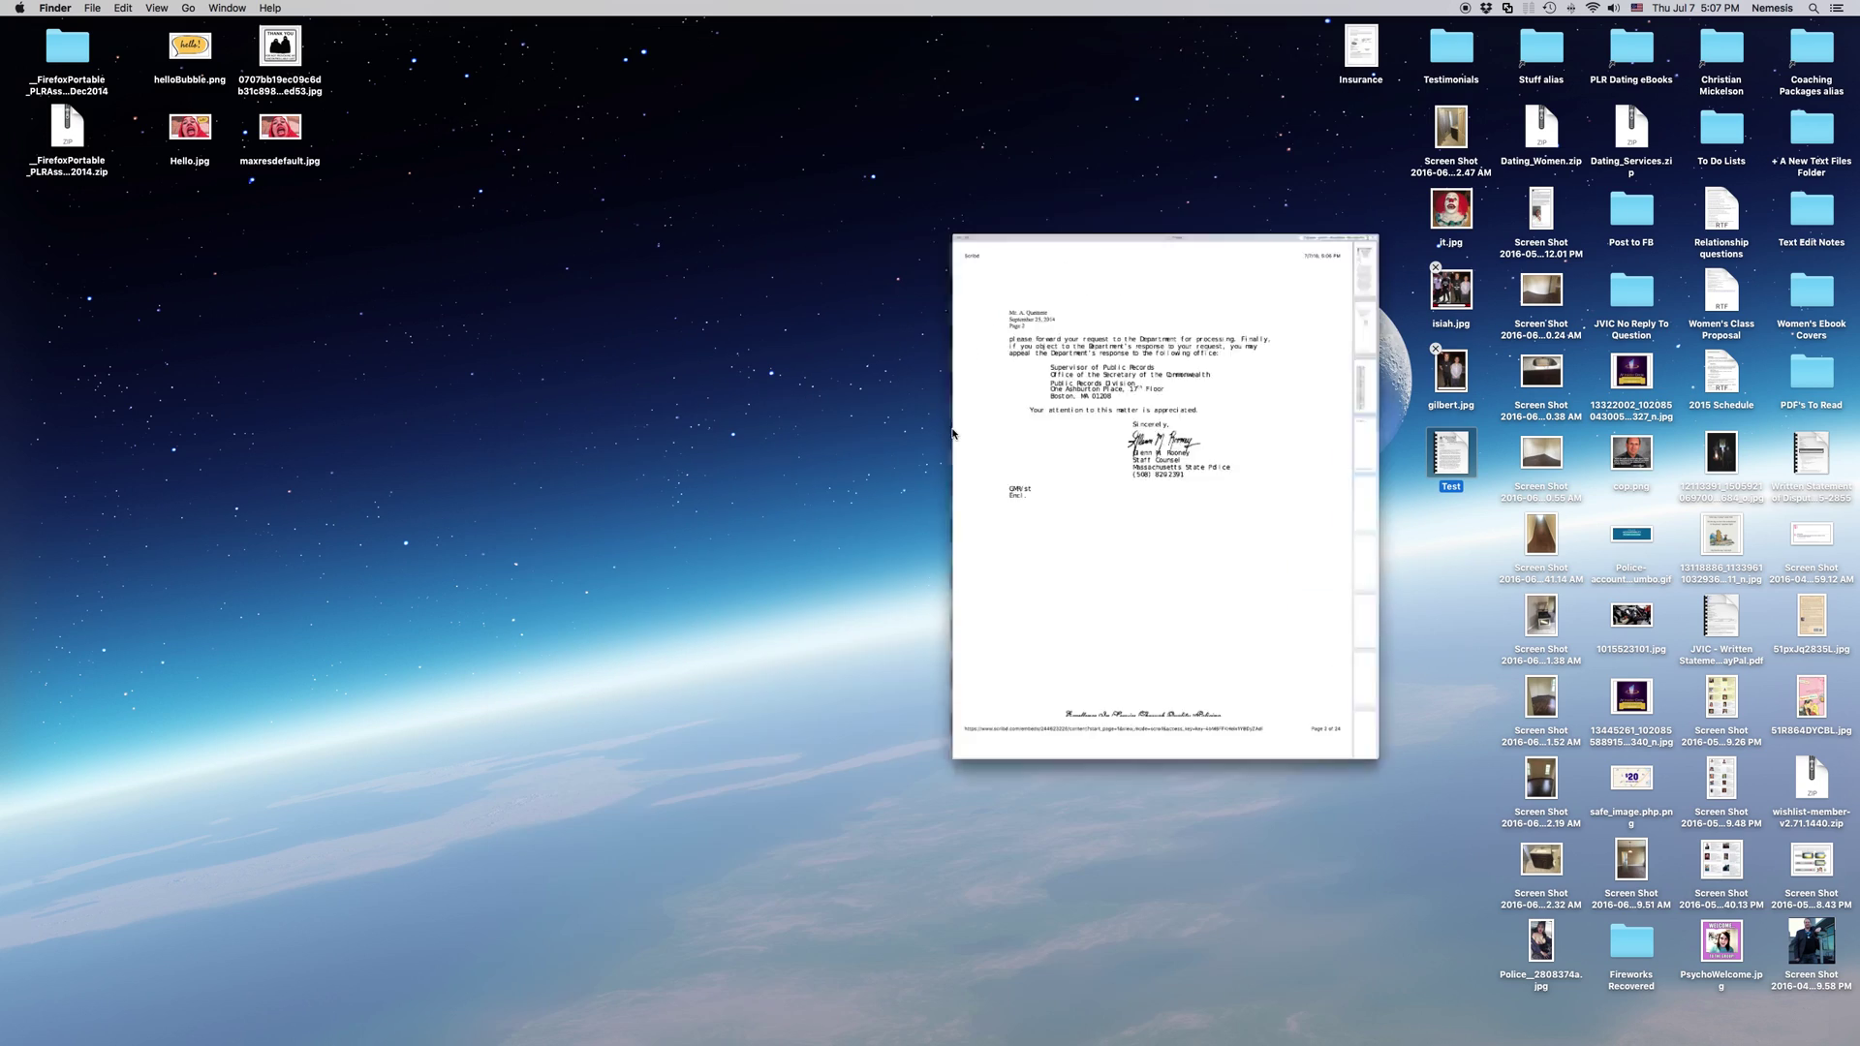
# Bring the downloaded complaints PDF in Acrobat to the front
pyautogui.press('super+Tab')
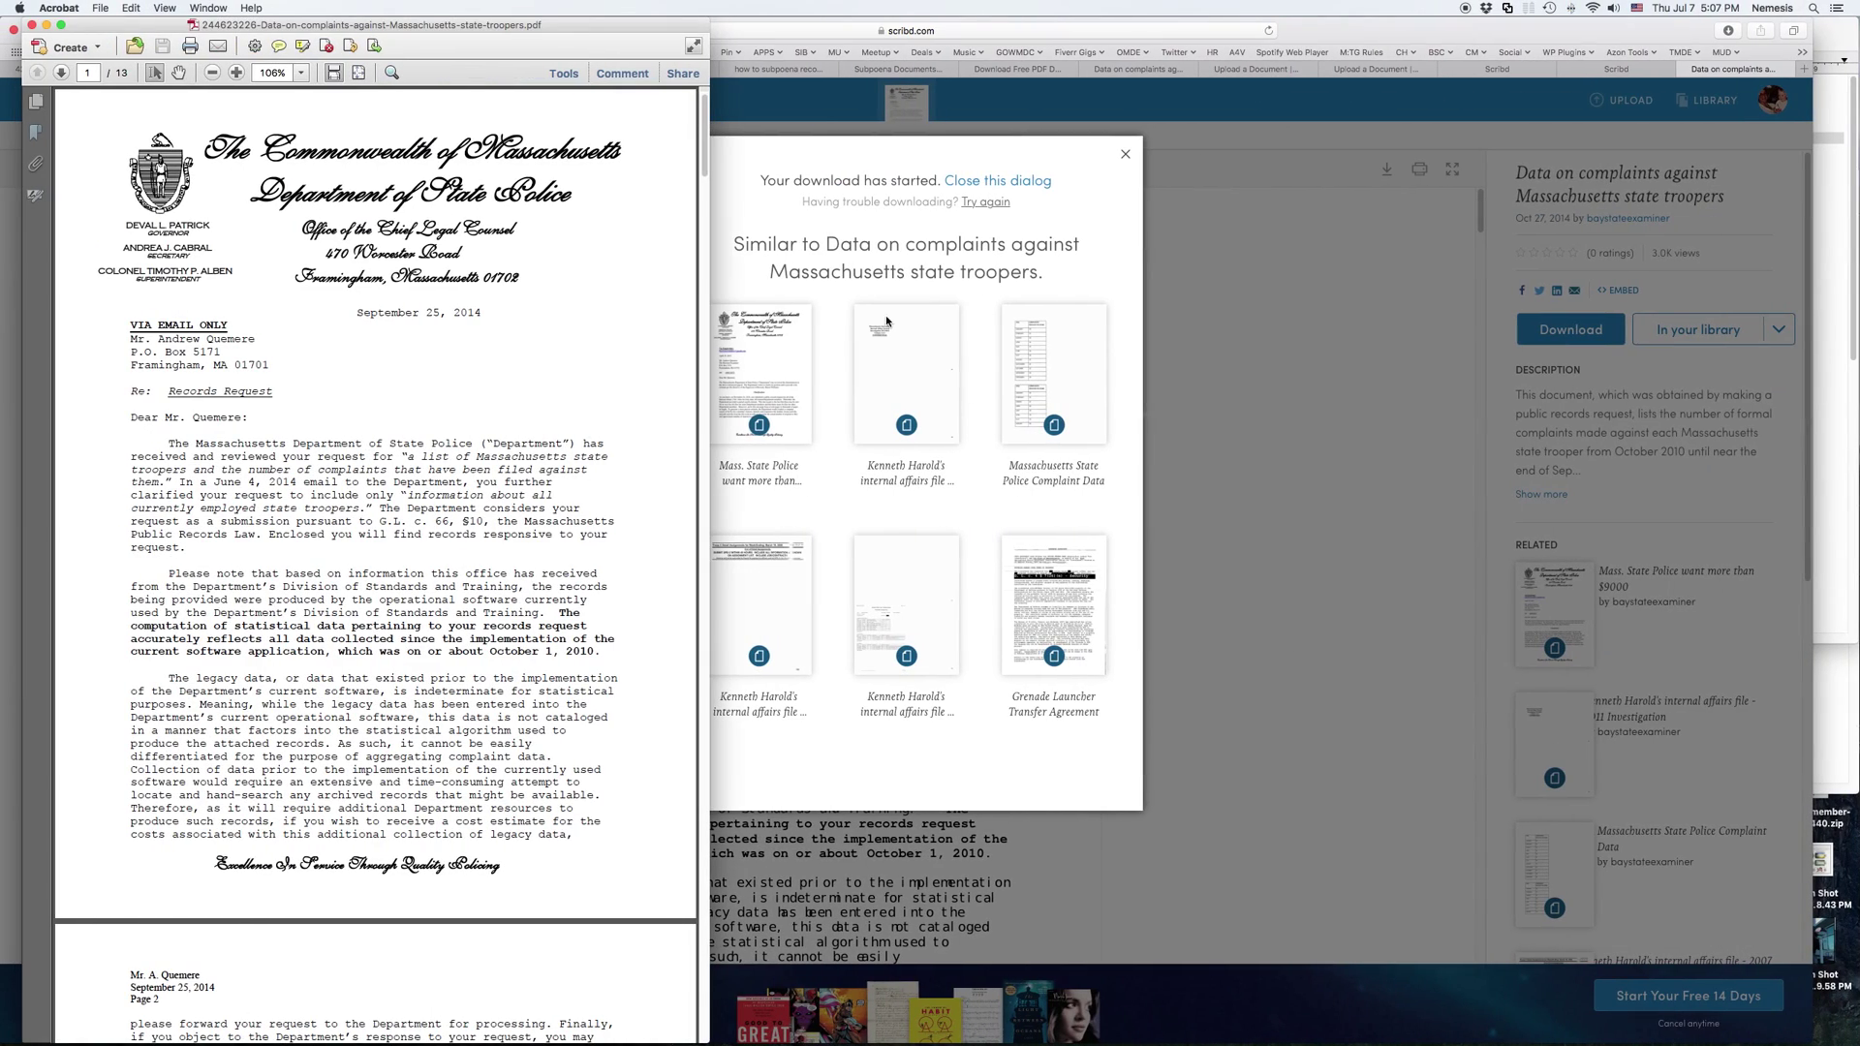
pyautogui.hotkey('ctrl', 'Up')
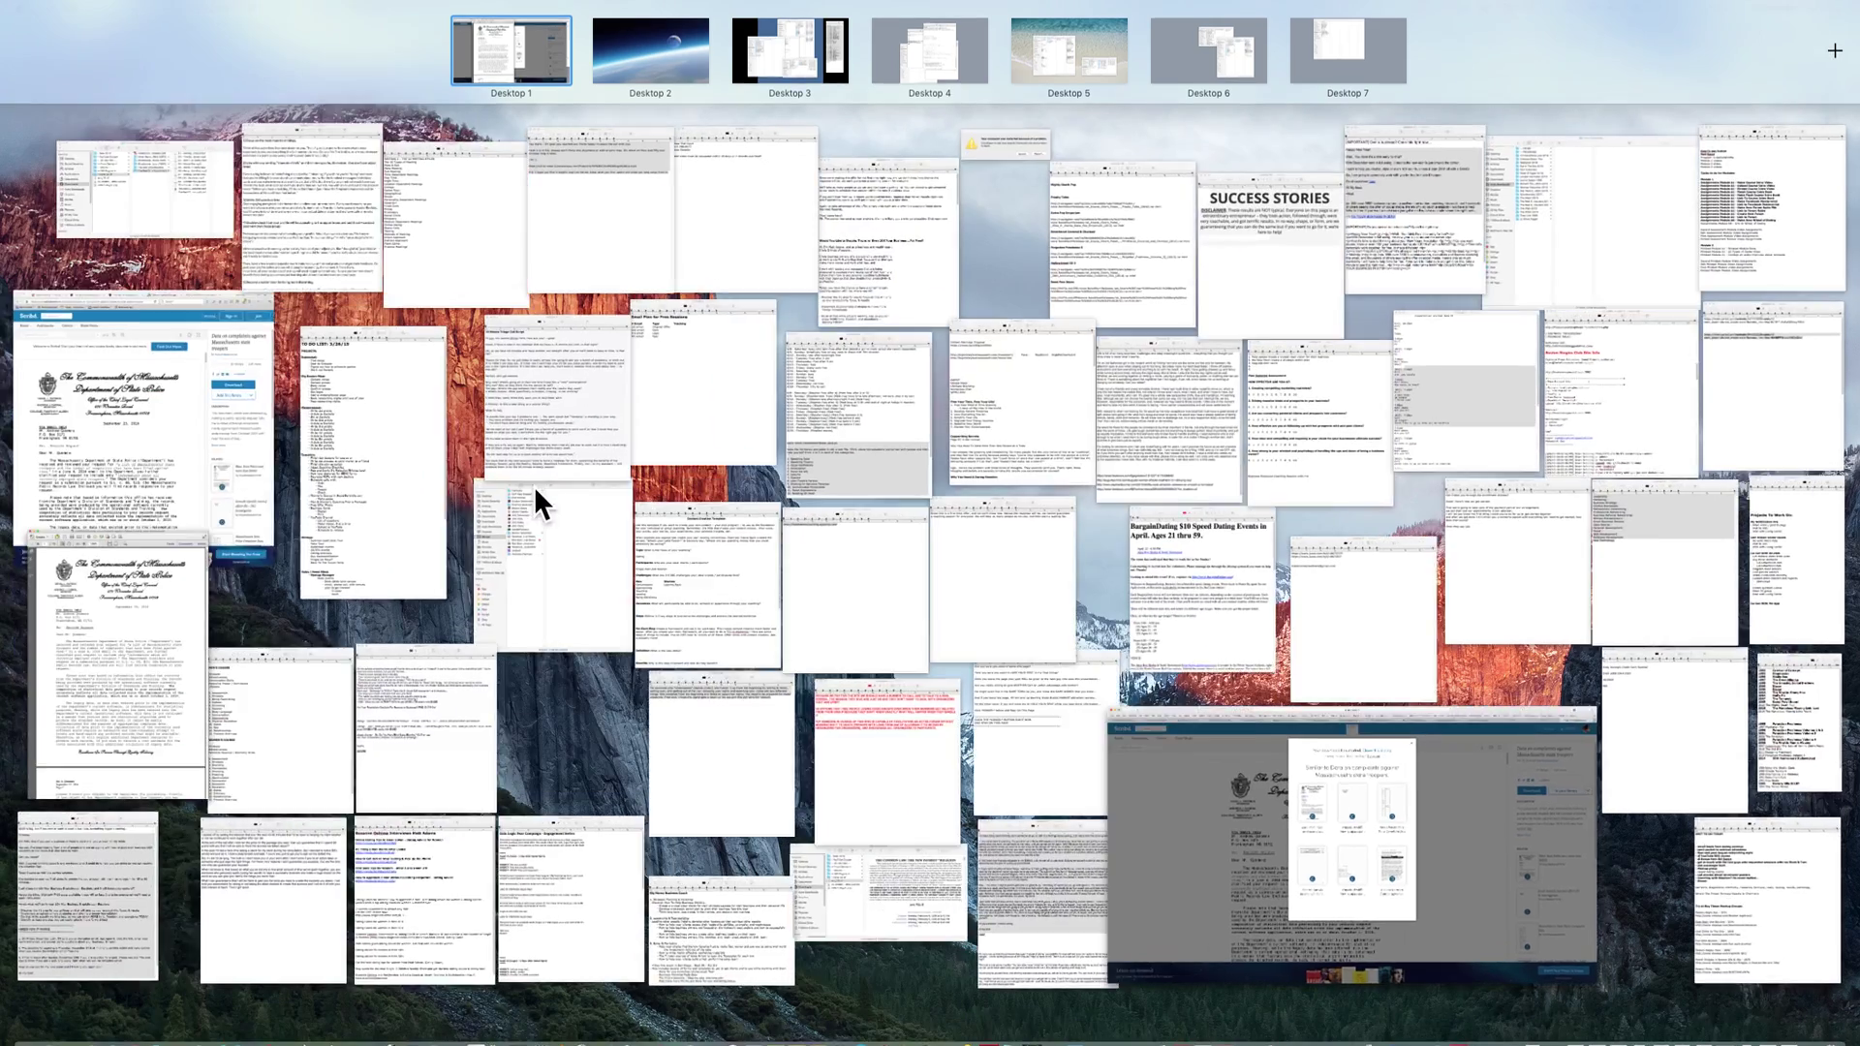
pyautogui.click(533, 489)
pyautogui.click(311, 407)
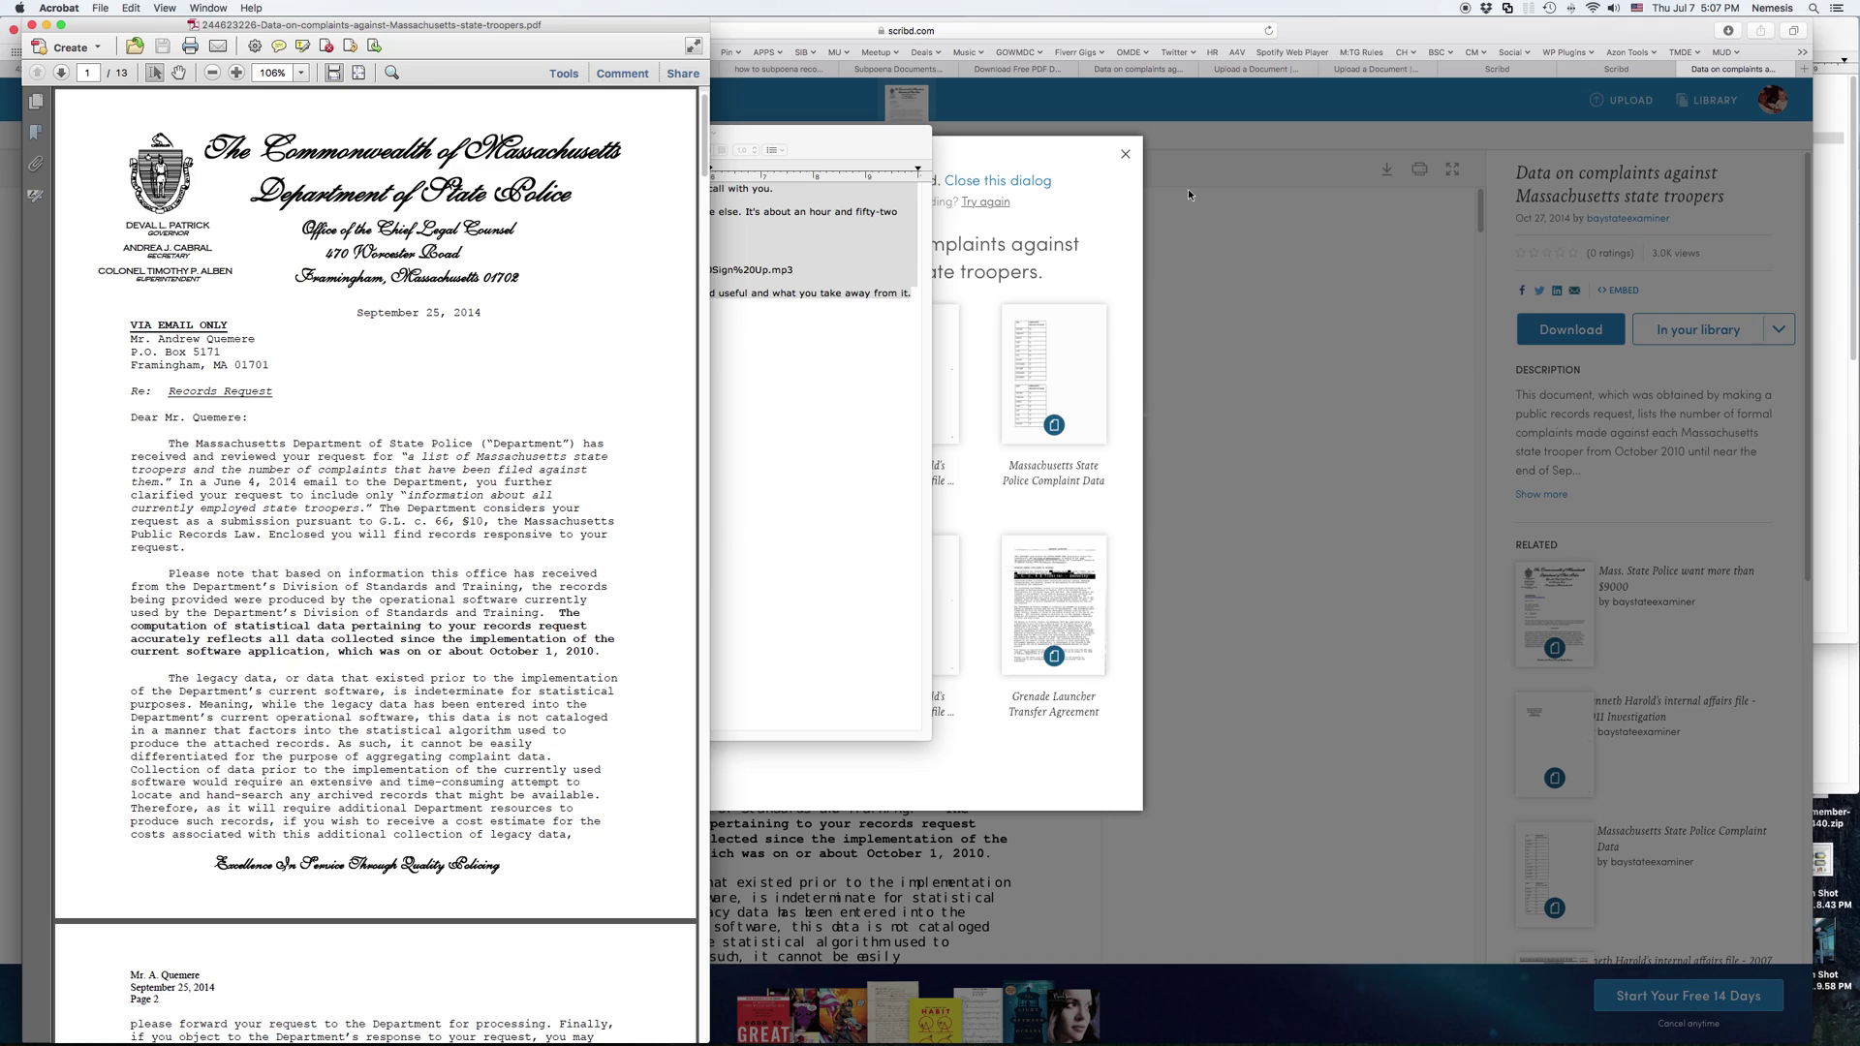
pyautogui.press('super+Tab')
pyautogui.press('super+Tab')
pyautogui.press('super+Tab')
pyautogui.press('super+Tab')
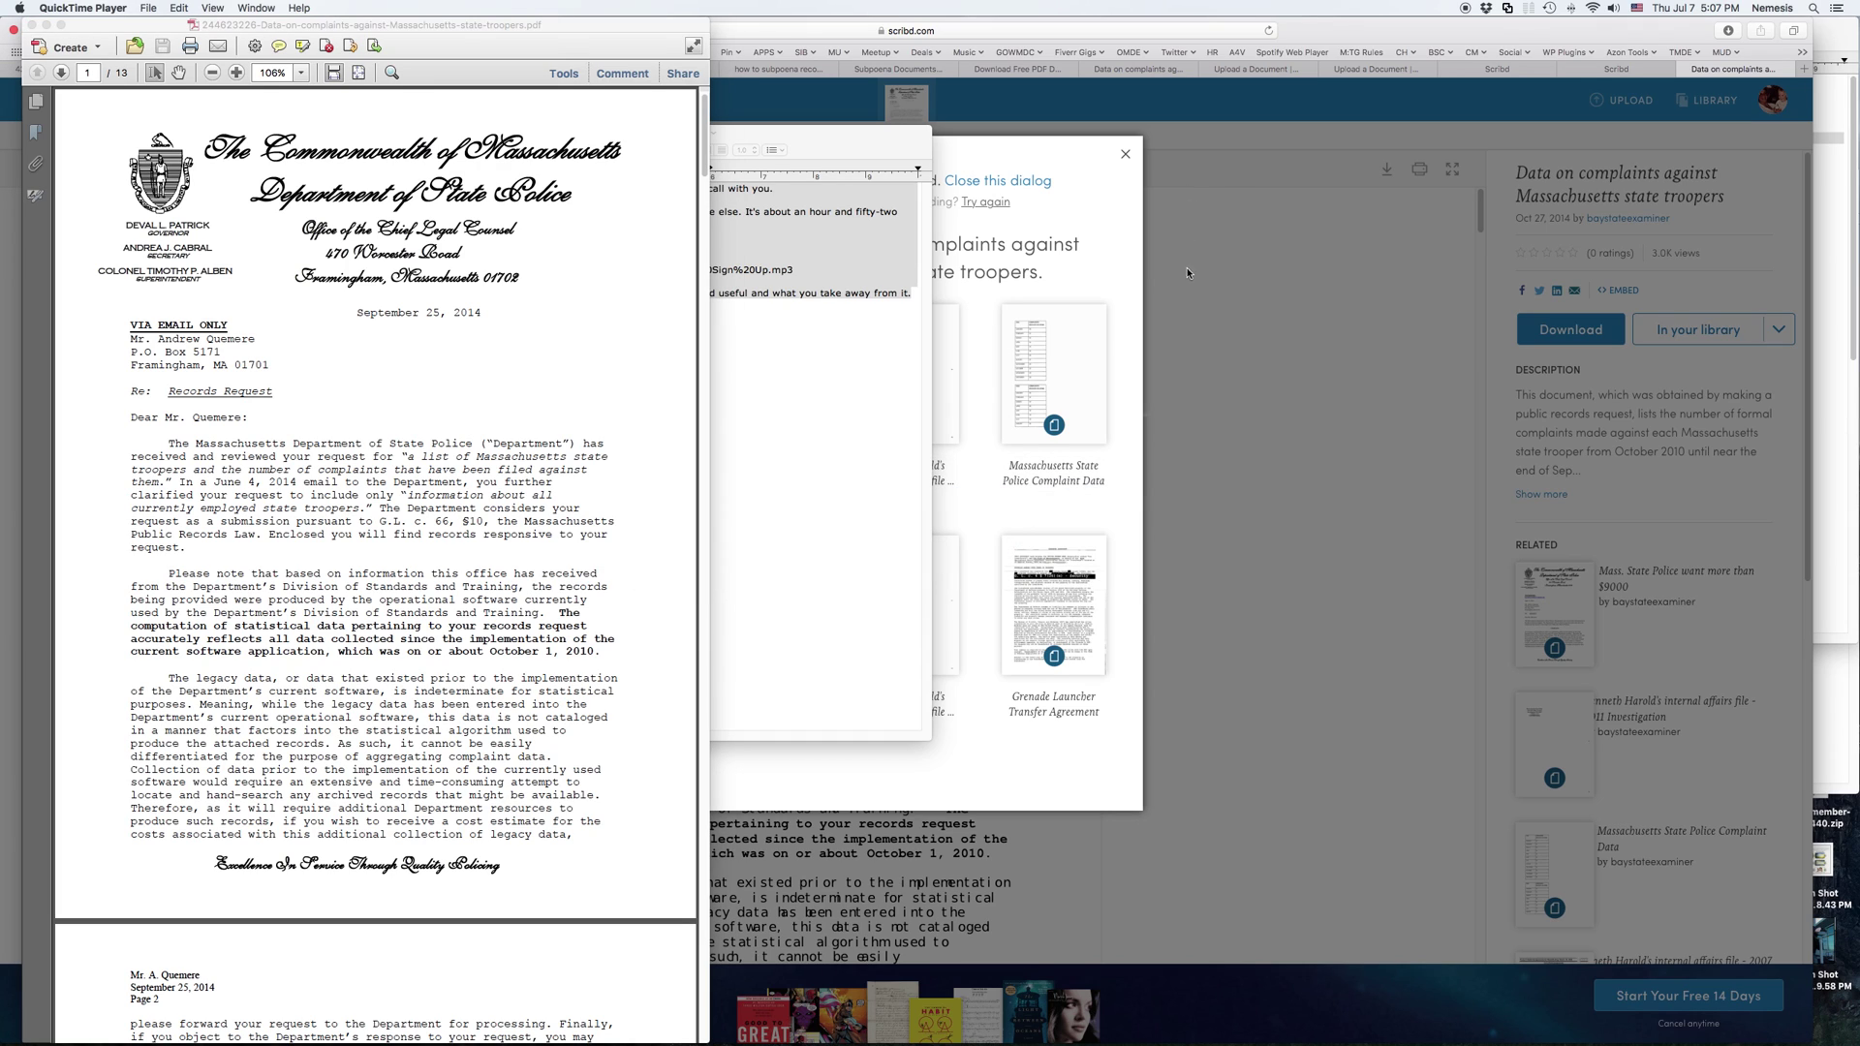